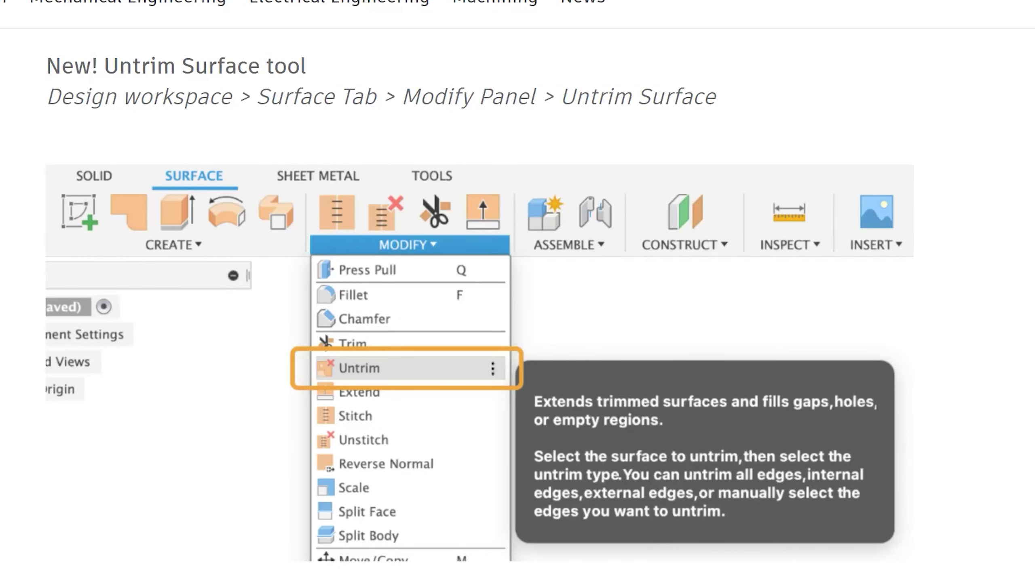
Fill the square hole with a patch surface.
scroll(479, 298, "down", 10)
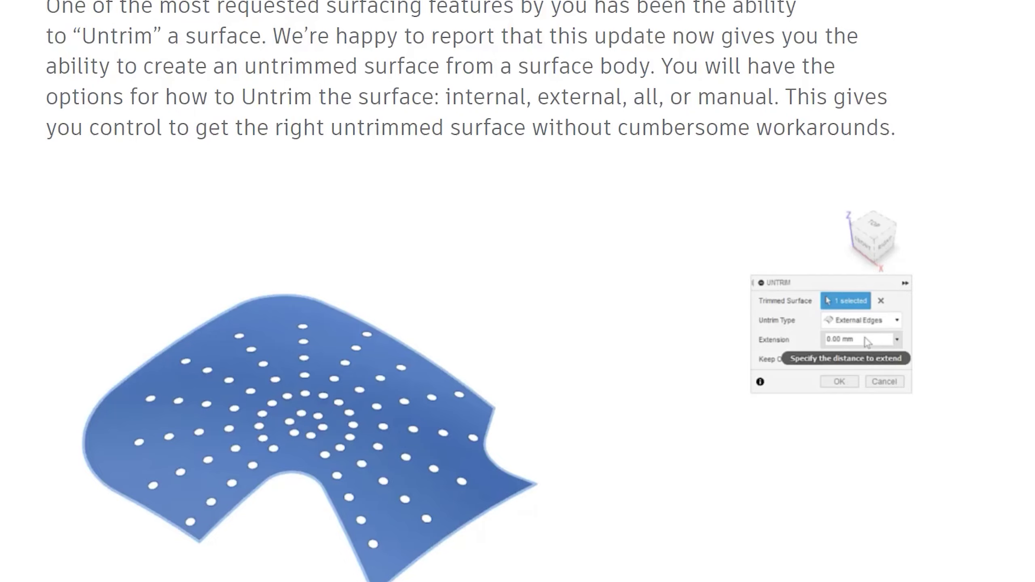
scroll(518, 291, "up", 10)
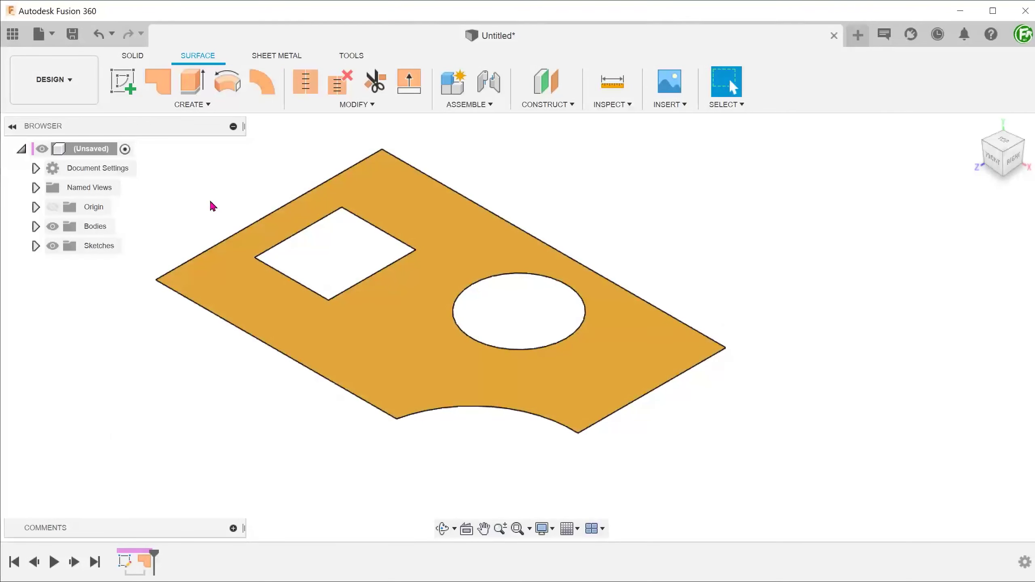
left_click(192, 105)
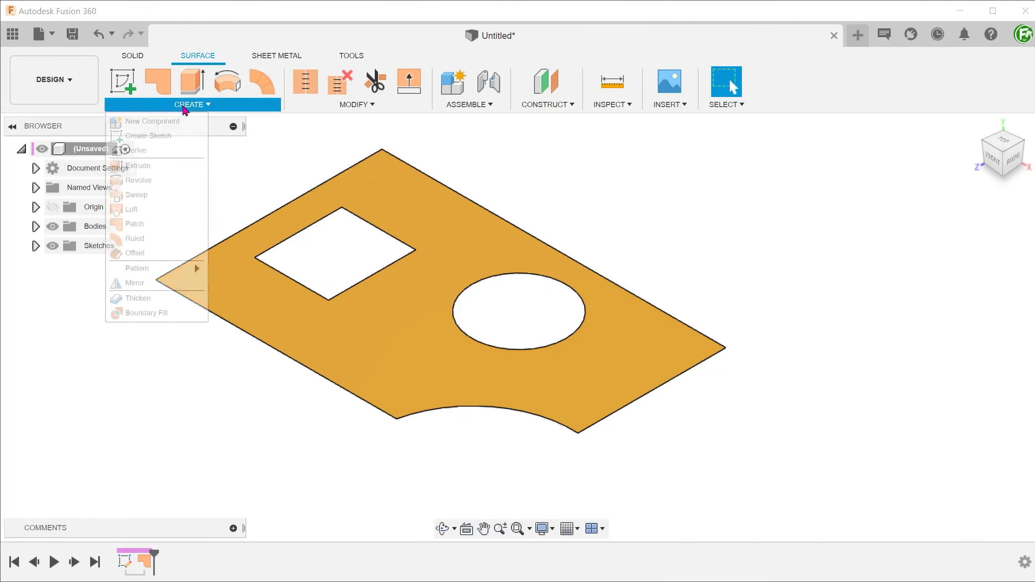
left_click(174, 224)
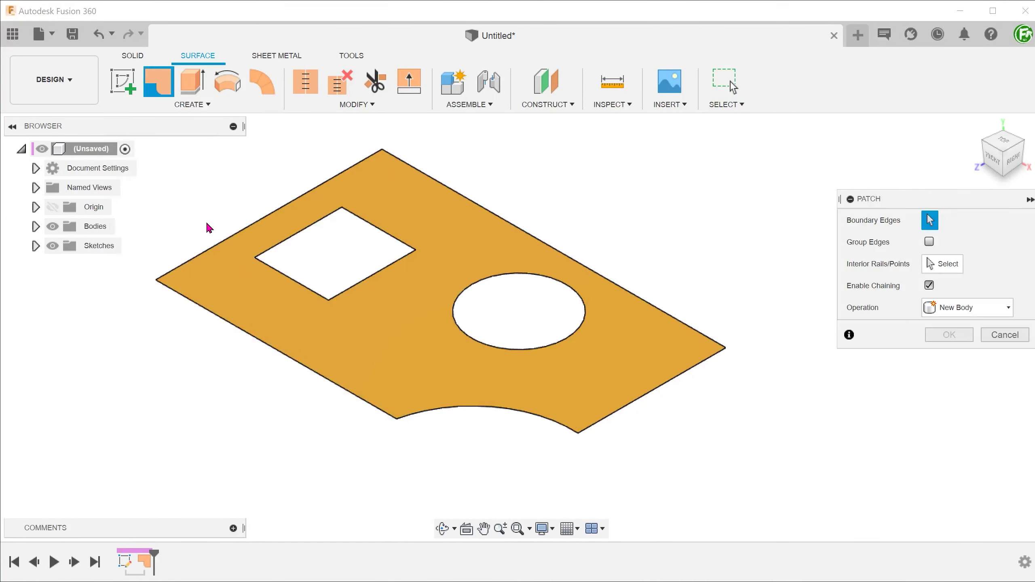
left_click(293, 241)
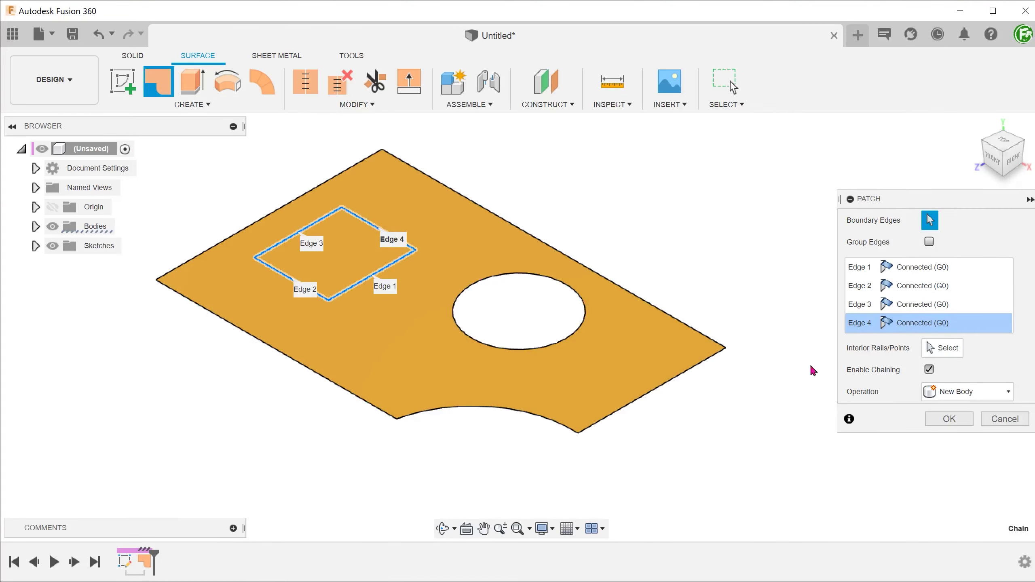
left_click(949, 419)
Patch the circular hole, then check in Bodies that Body3 is the circular patch.
right_click(656, 190)
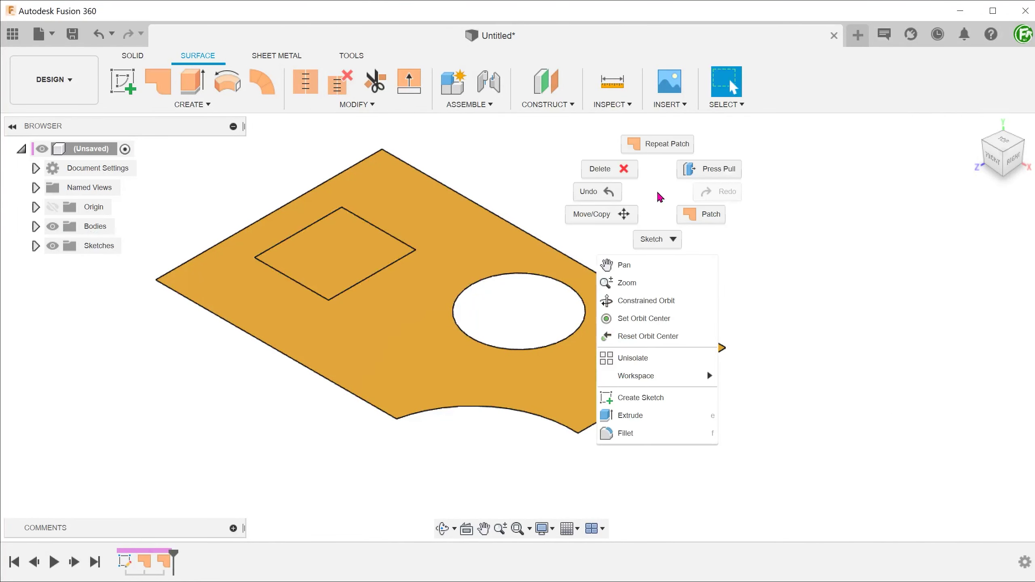
left_click(649, 154)
left_click(546, 280)
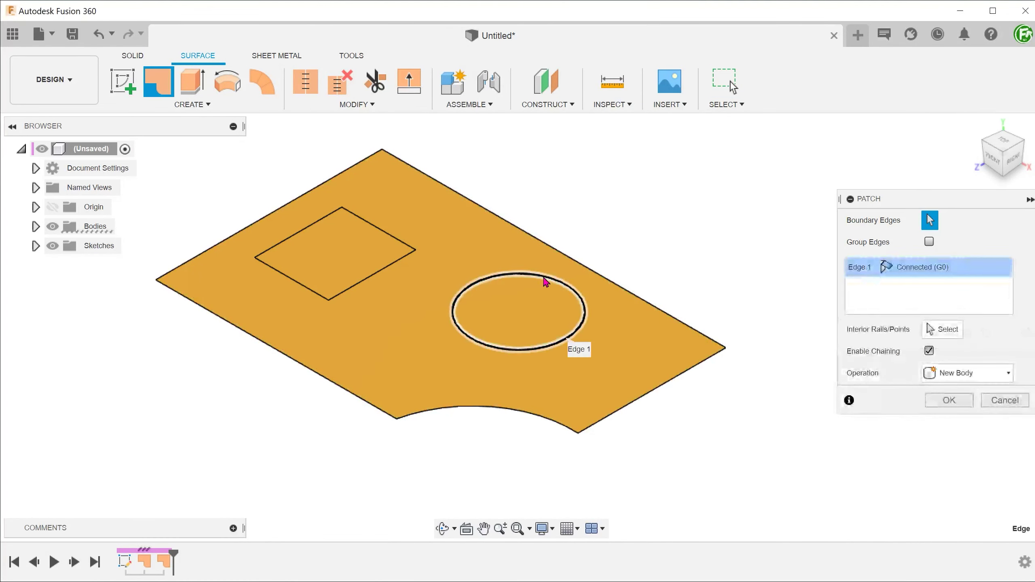
left_click(949, 400)
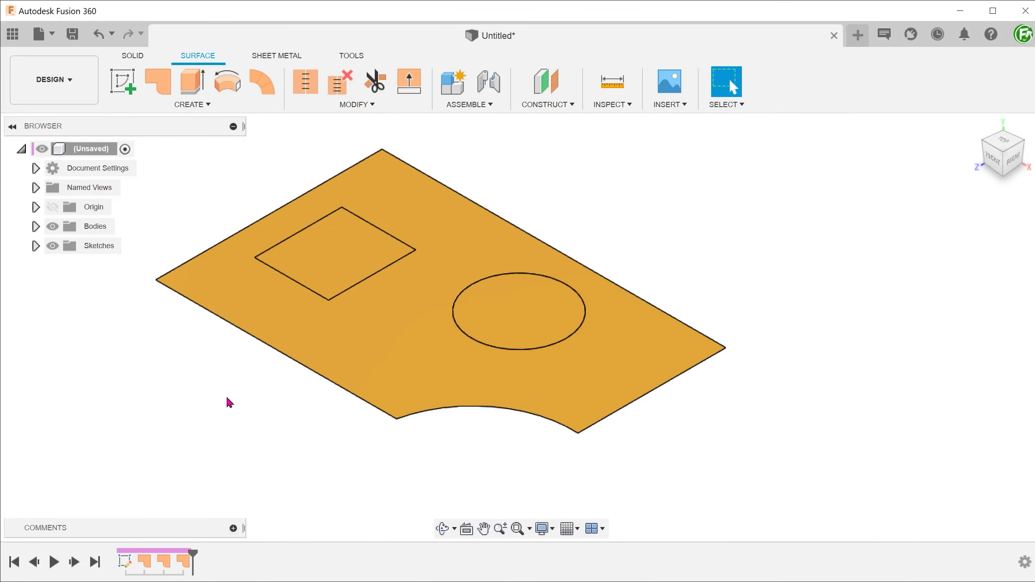
left_click(36, 227)
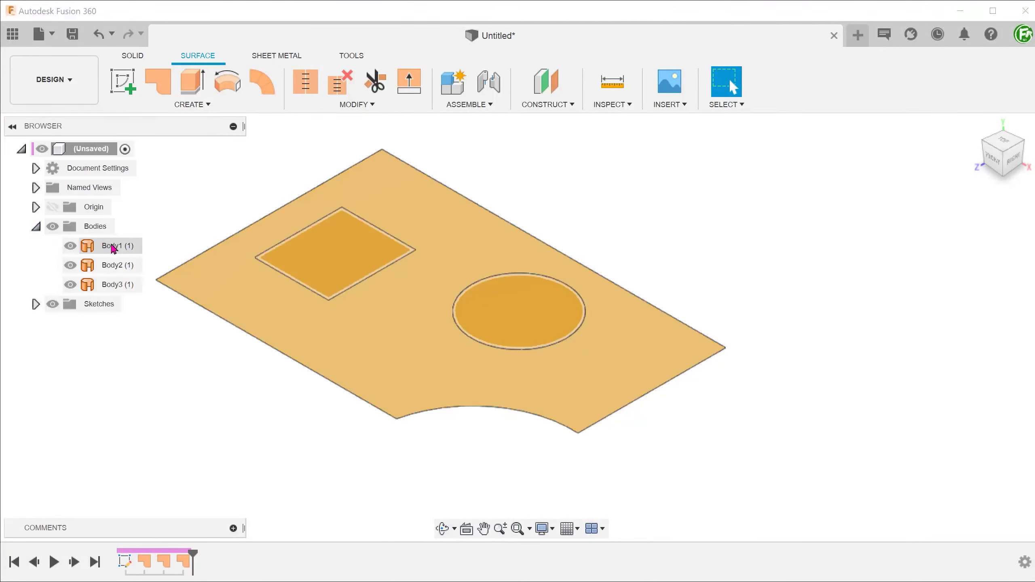
left_click(121, 266)
left_click(120, 288)
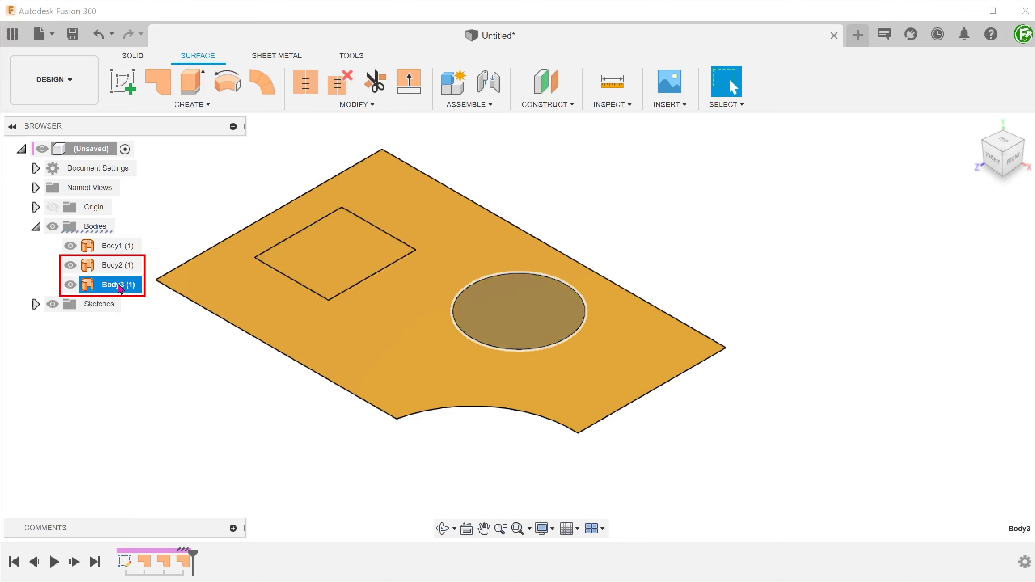
left_click(186, 370)
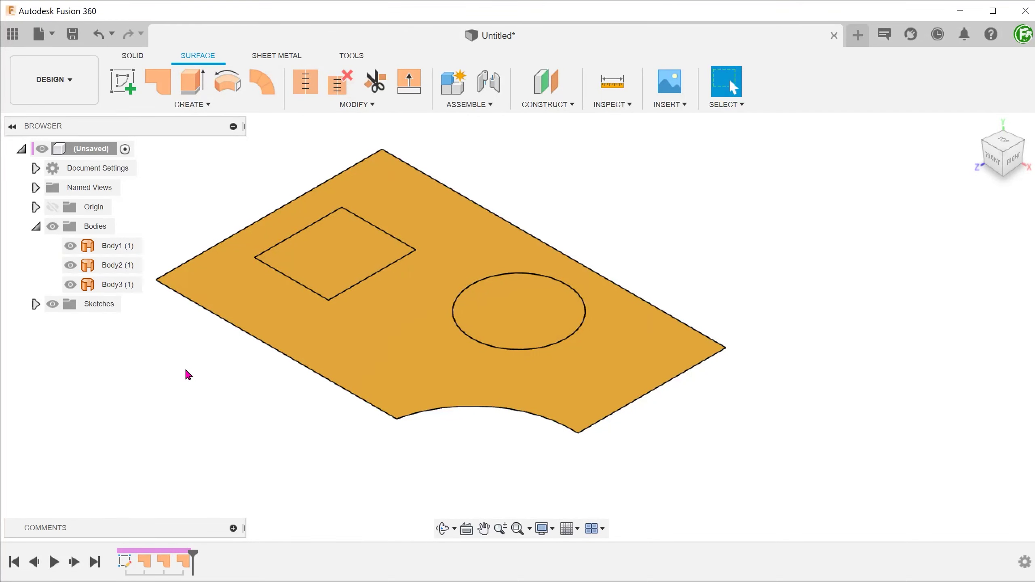
Patch the plate's outer boundary edges.
right_click(195, 367)
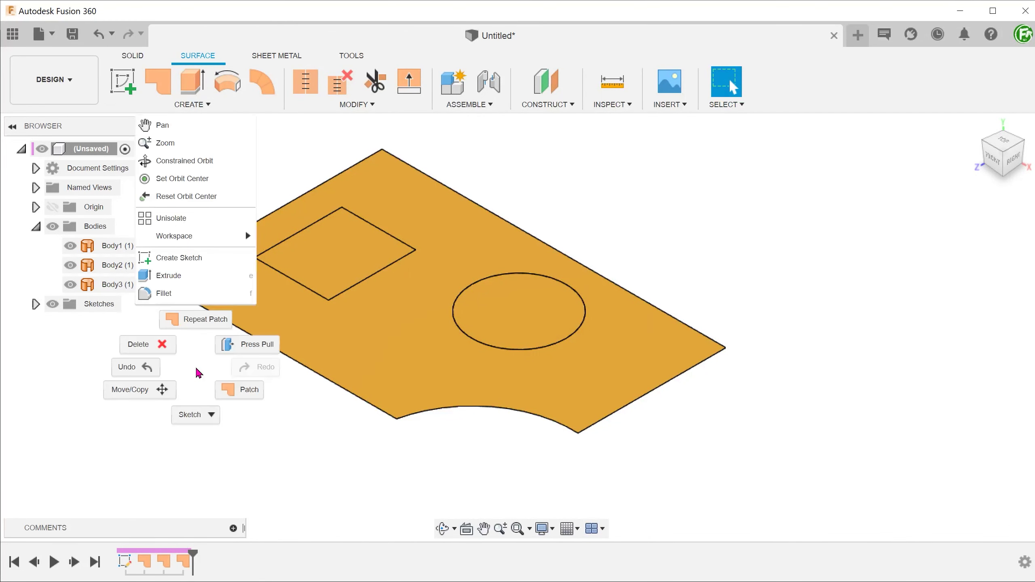
left_click(193, 320)
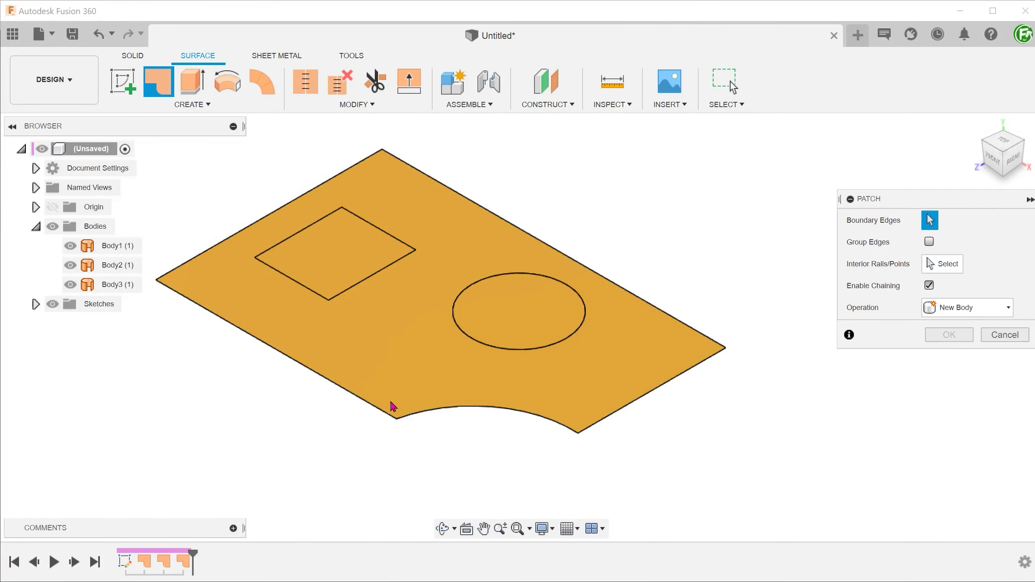
left_click(450, 409)
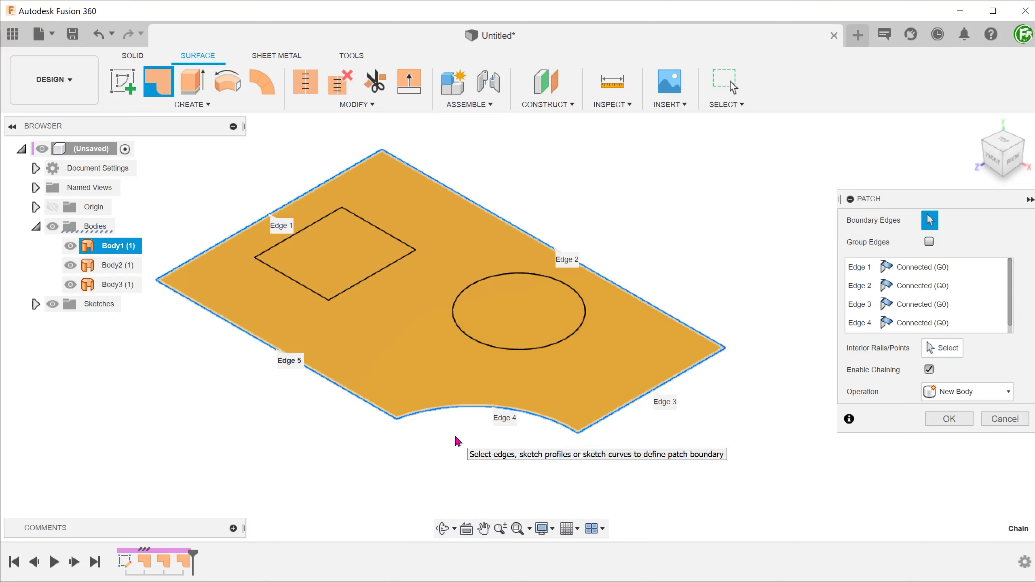
key("Return")
Extend the square hole's edge 25 mm to close it.
left_click(357, 104)
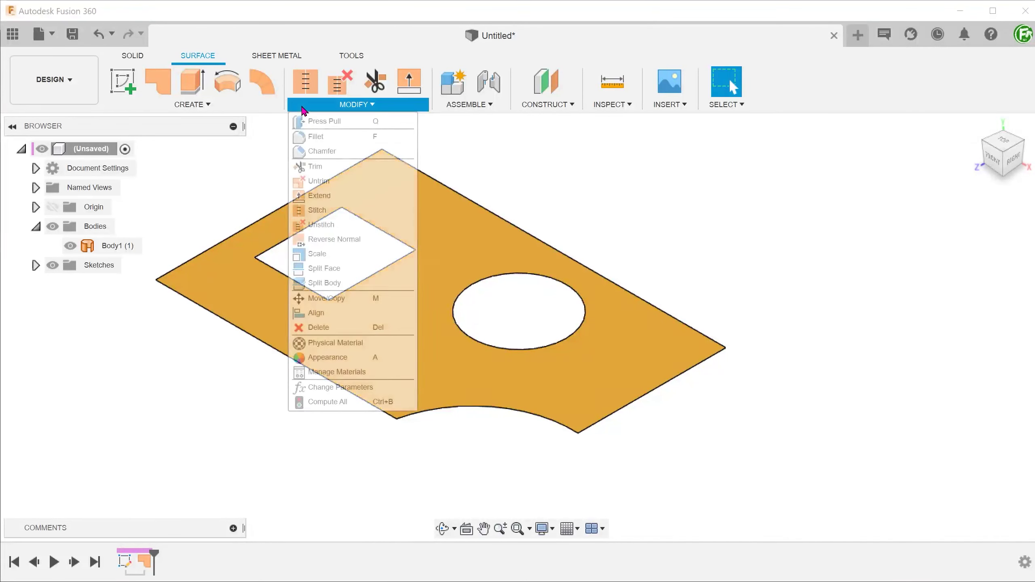
left_click(364, 196)
left_click(363, 220)
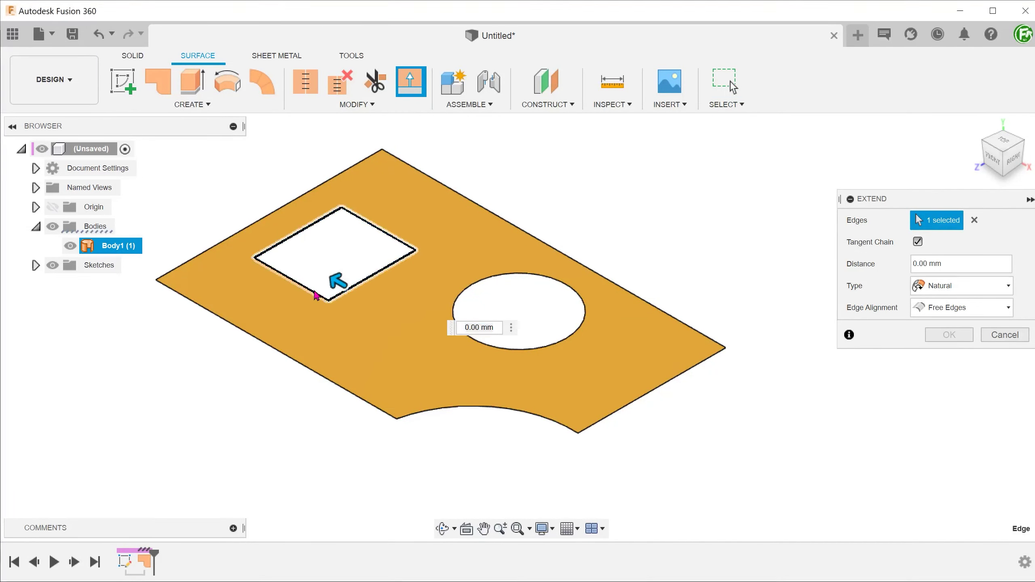
left_click_drag(322, 286, 376, 246)
left_click(949, 335)
Extend the circular hole's edge 25 mm to close it.
right_click(762, 297)
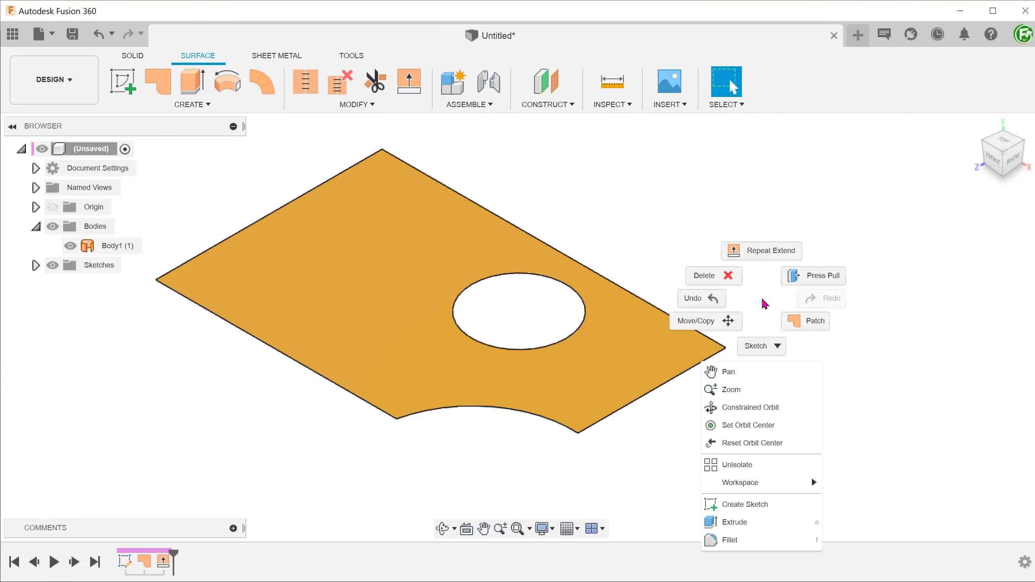
left_click(761, 251)
left_click(581, 336)
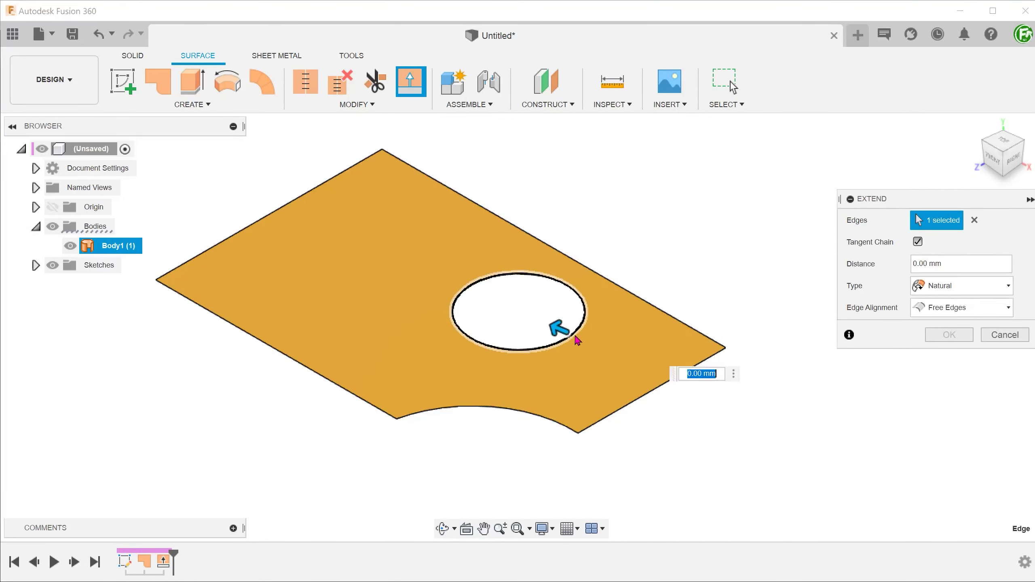
left_click_drag(557, 331, 492, 300)
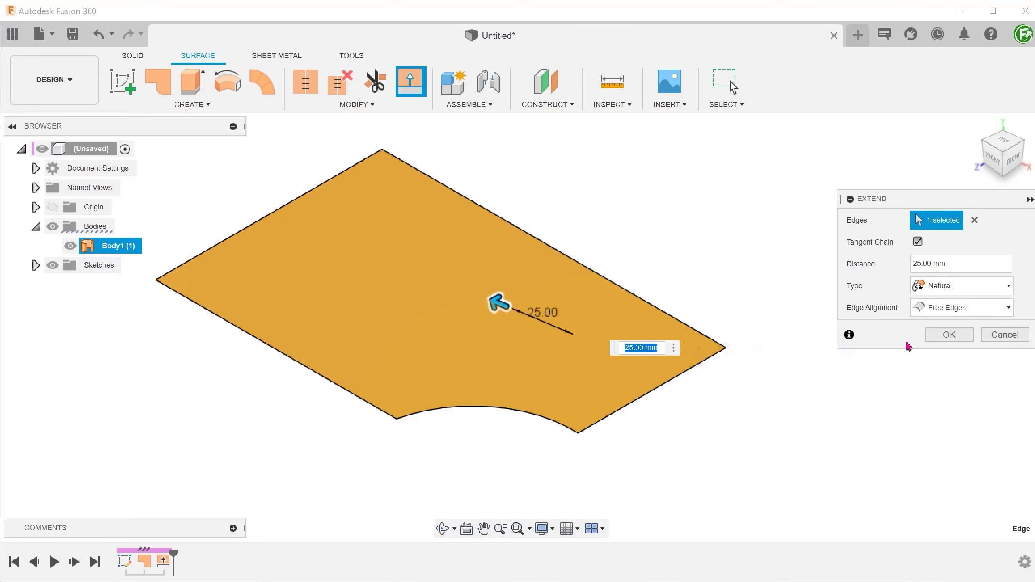
left_click(944, 336)
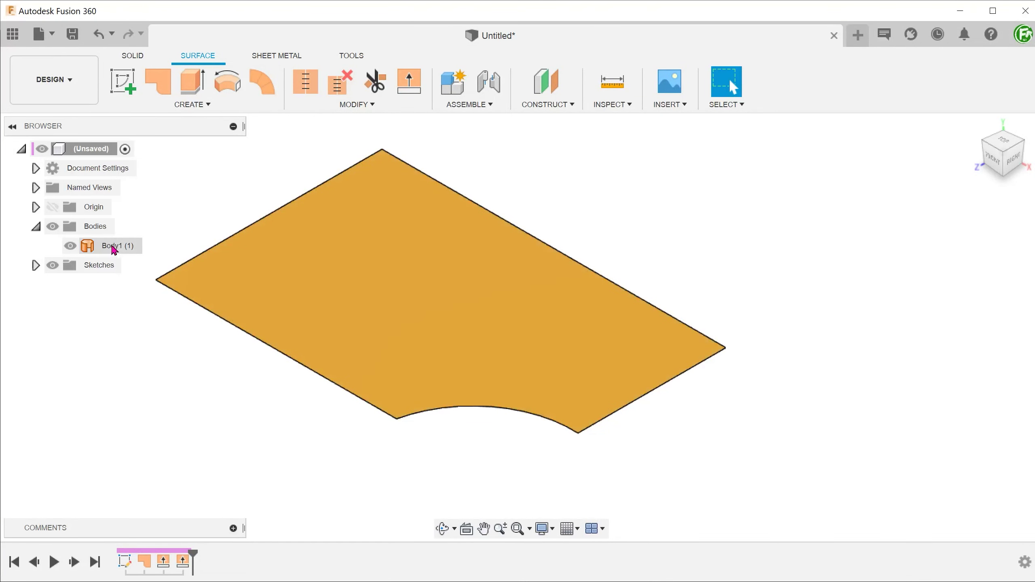
left_click(109, 245)
left_click(164, 343)
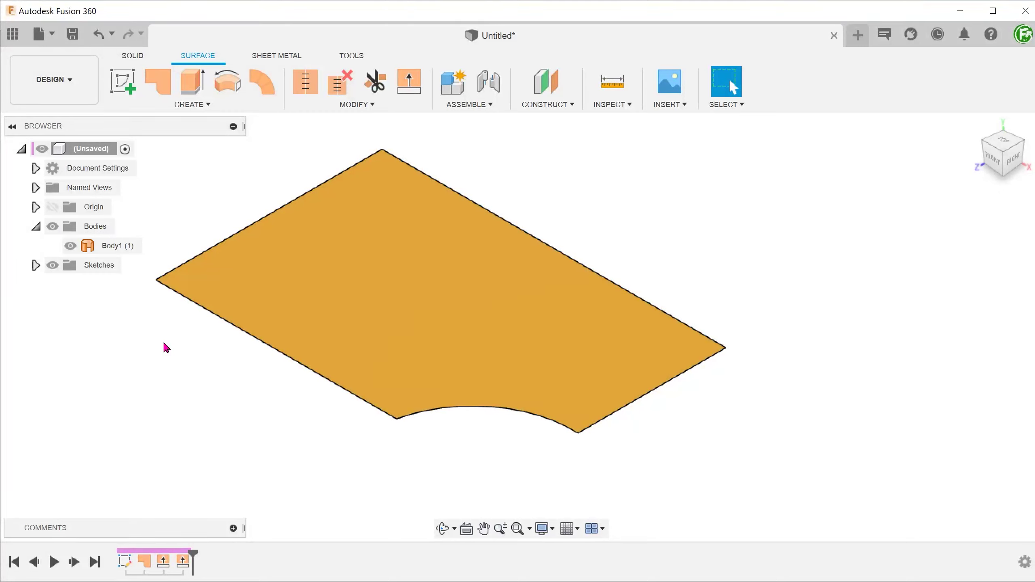
Extend the curved bottom edge 50 mm outward with Align Edges alignment.
right_click(182, 349)
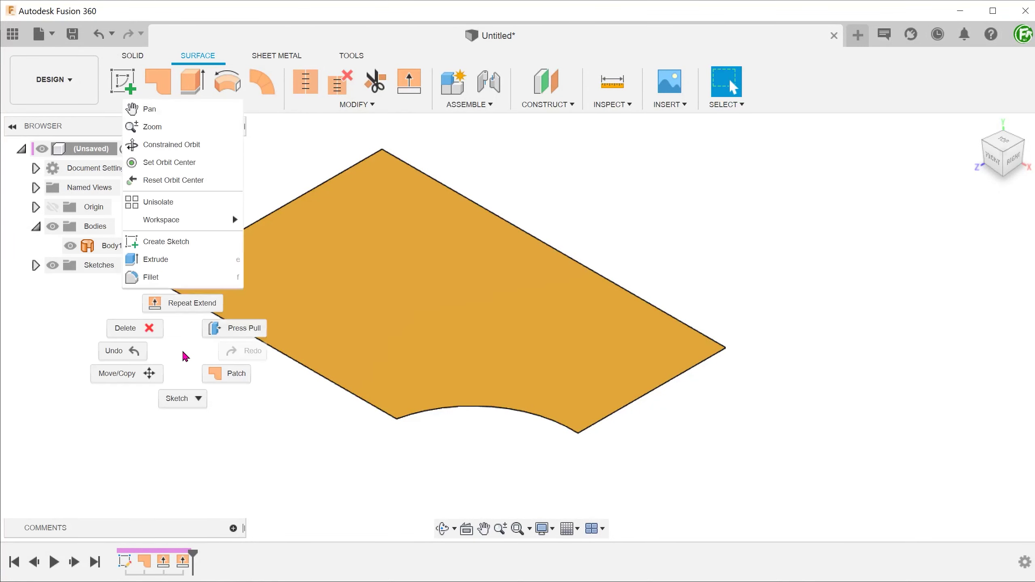
left_click(178, 302)
left_click(452, 413)
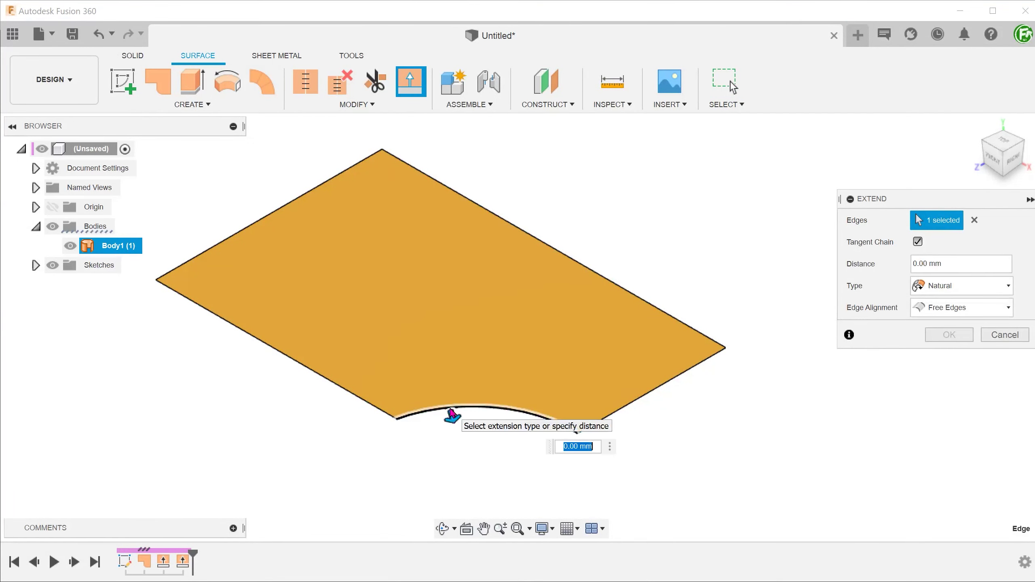
left_click_drag(452, 412, 504, 489)
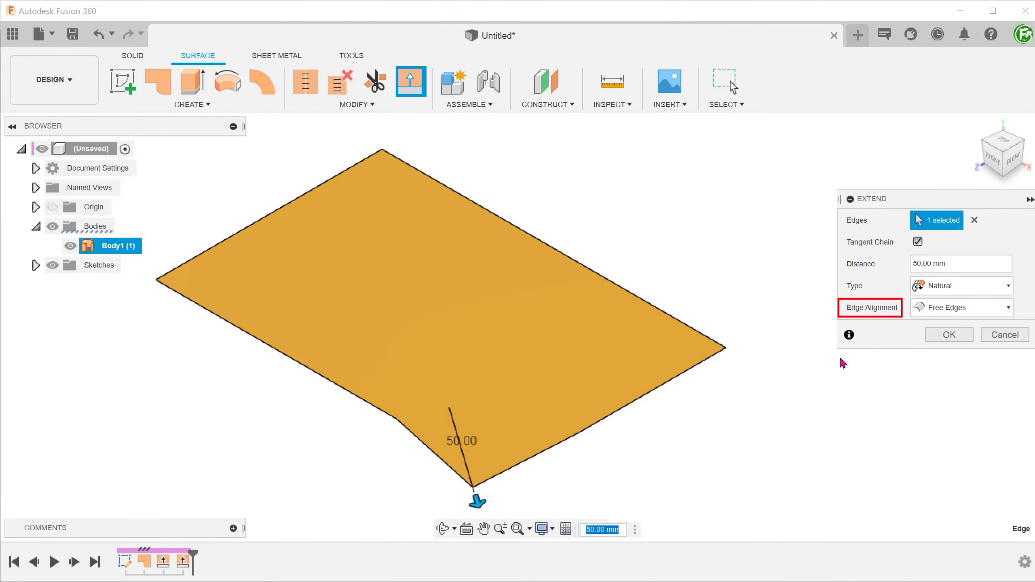
left_click(949, 308)
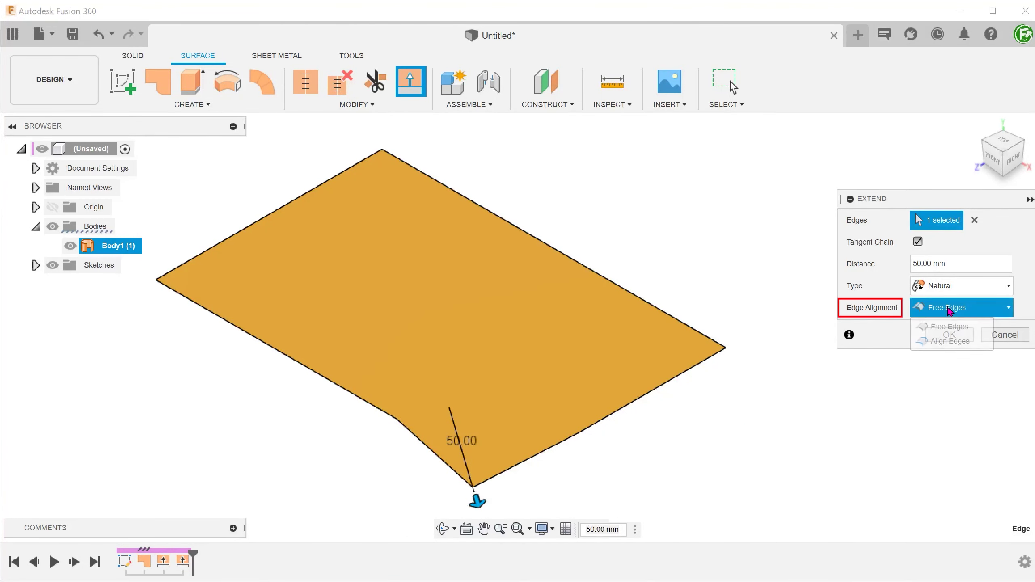
left_click(950, 342)
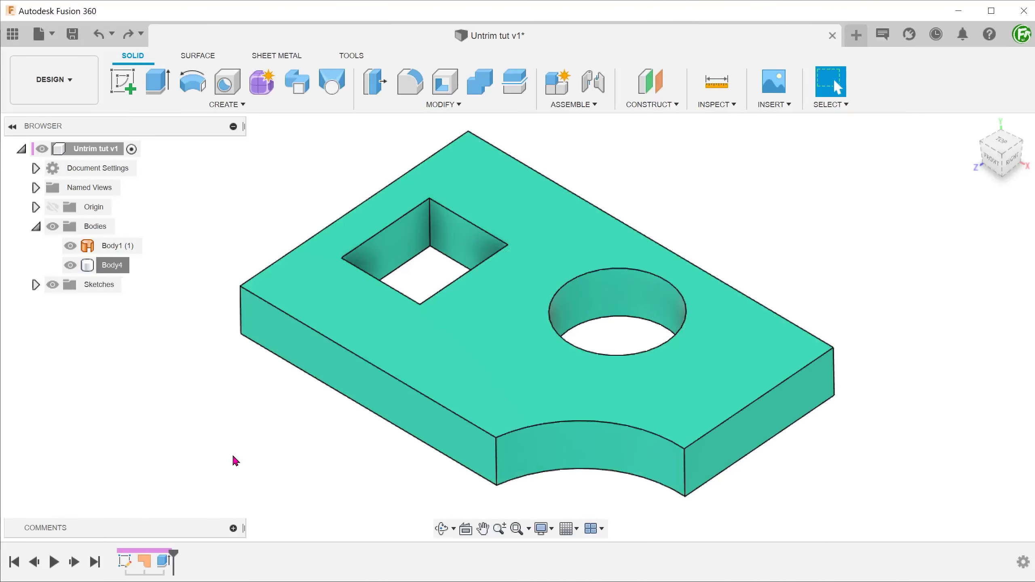
Delete the square and round holes' inner faces to fill them, then check the hole edges.
left_click(458, 239)
key("Delete")
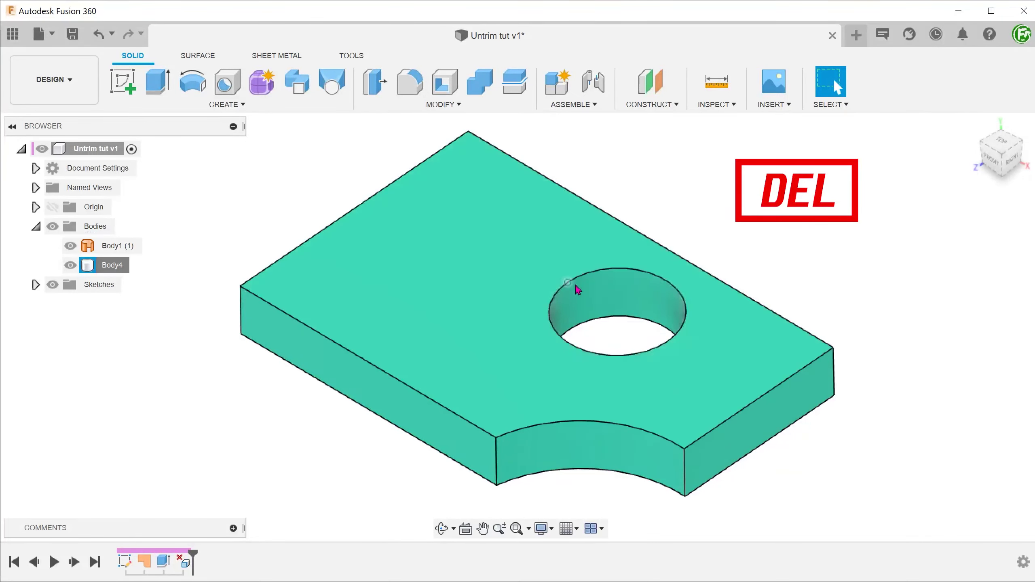
left_click(612, 296)
key("Delete")
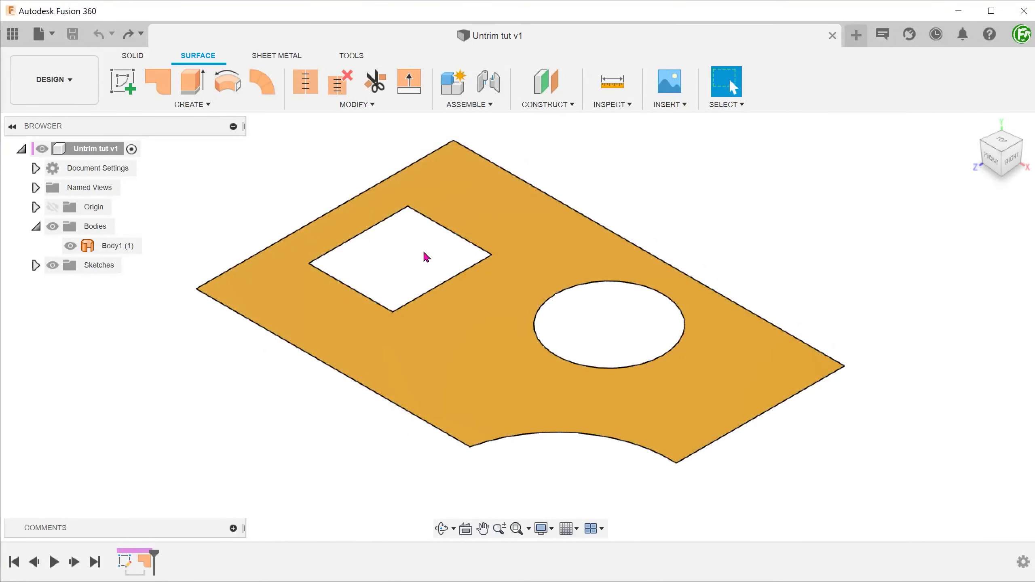
left_click(456, 240)
left_click(614, 283)
left_click(608, 298)
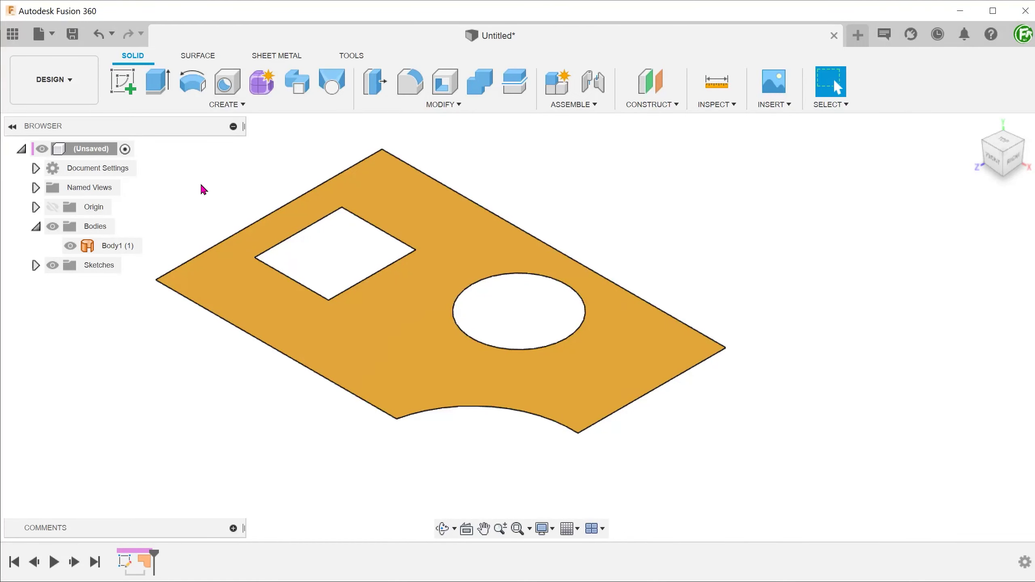
Start Untrim on the holed surface, trying Internal, External, then Manual type.
left_click(200, 59)
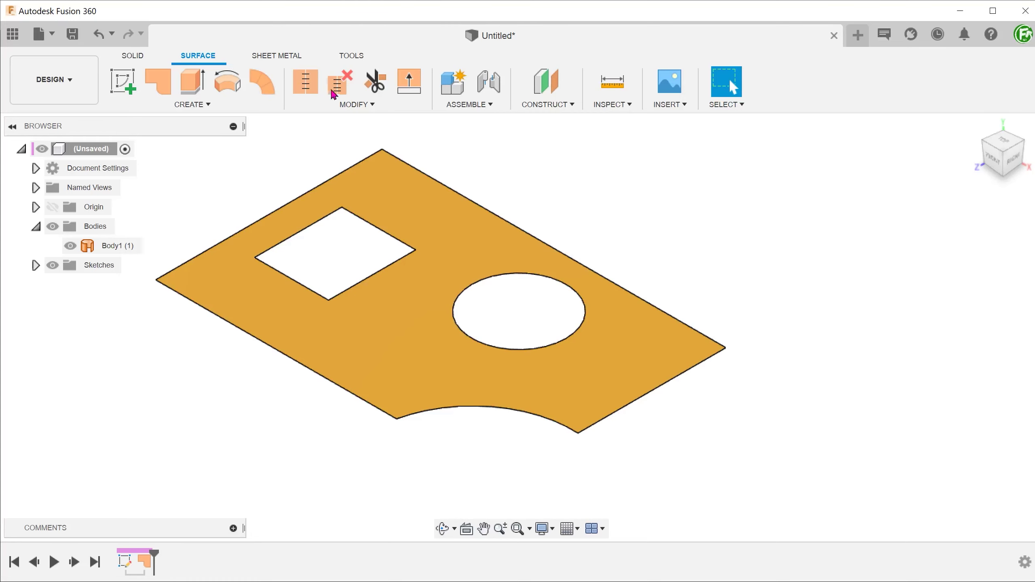
left_click(367, 105)
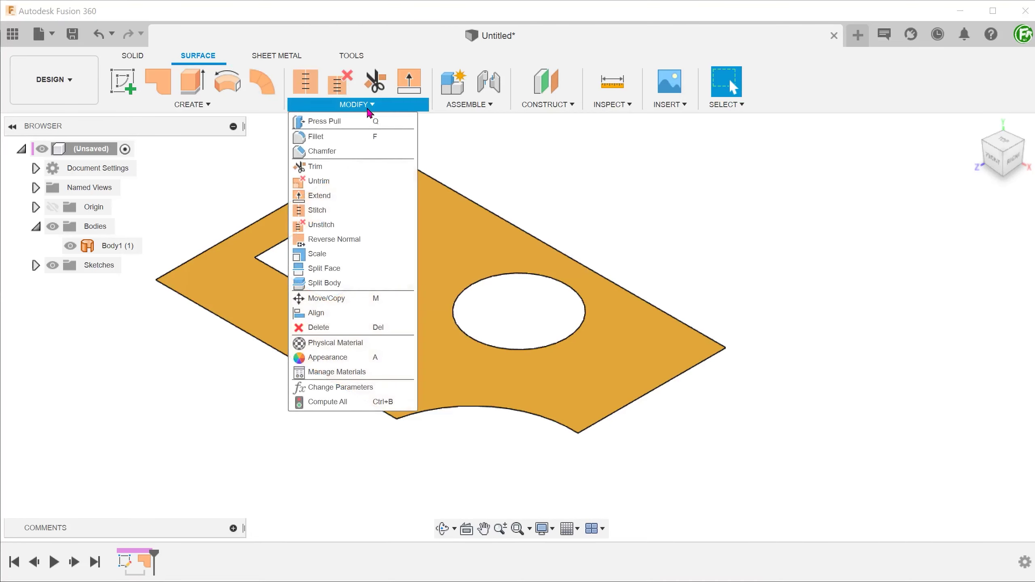
left_click(375, 184)
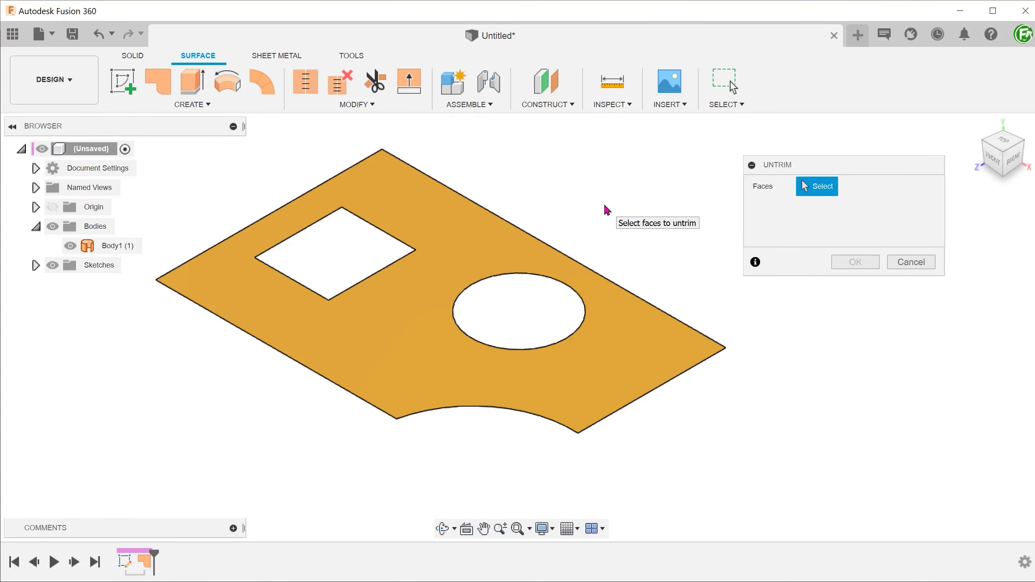
left_click(501, 243)
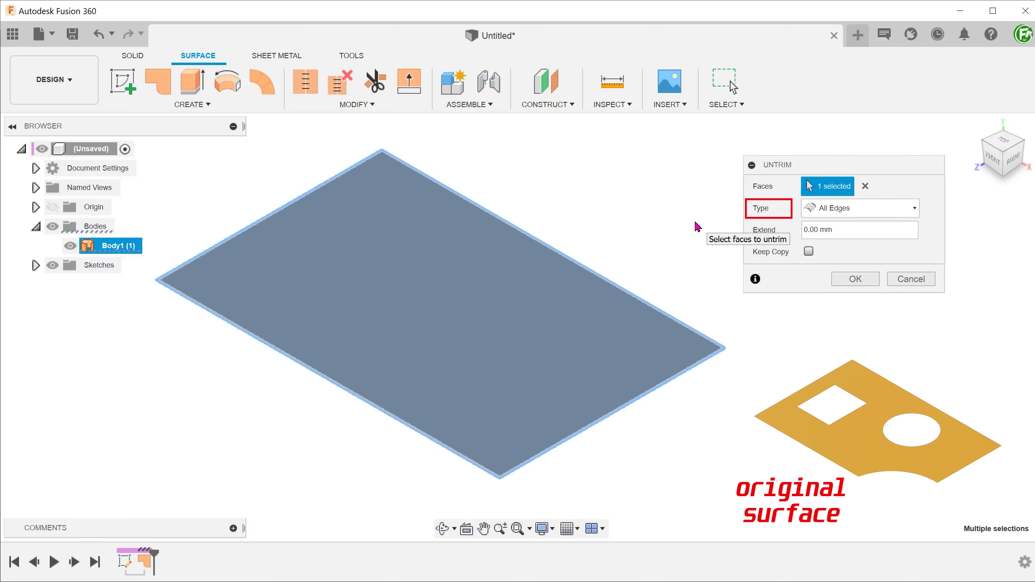
left_click(838, 215)
left_click(863, 244)
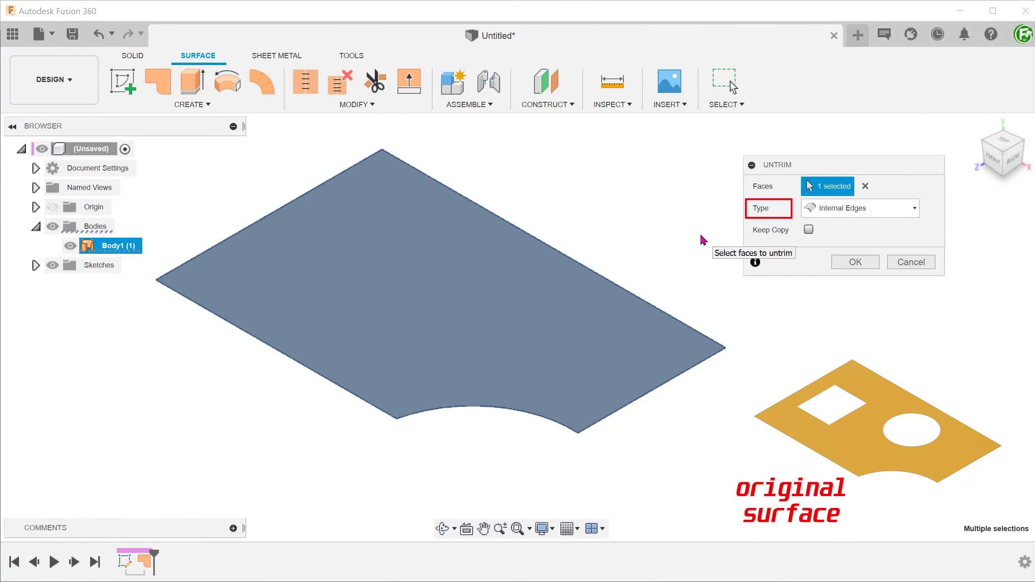
left_click(856, 208)
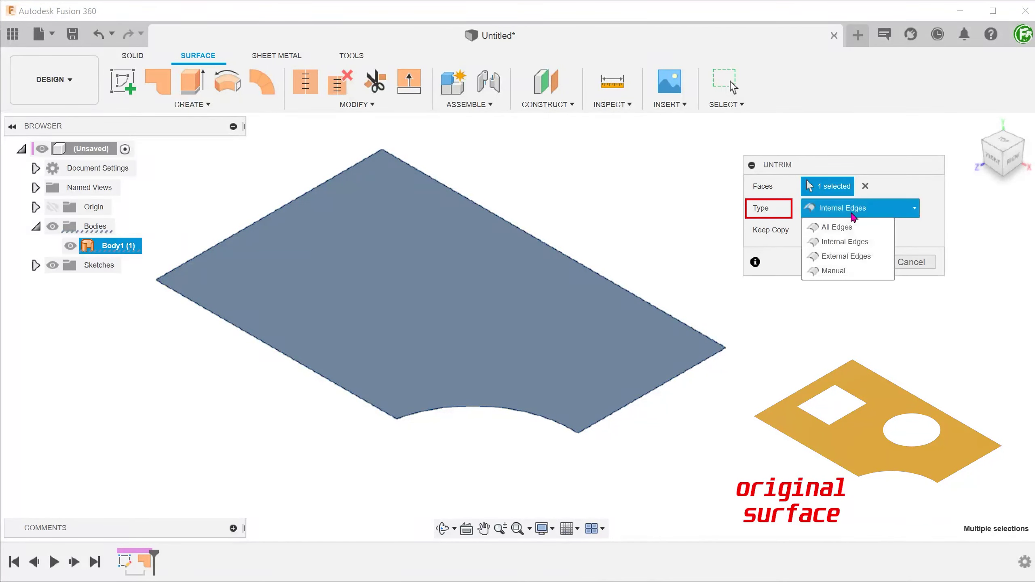
left_click(869, 258)
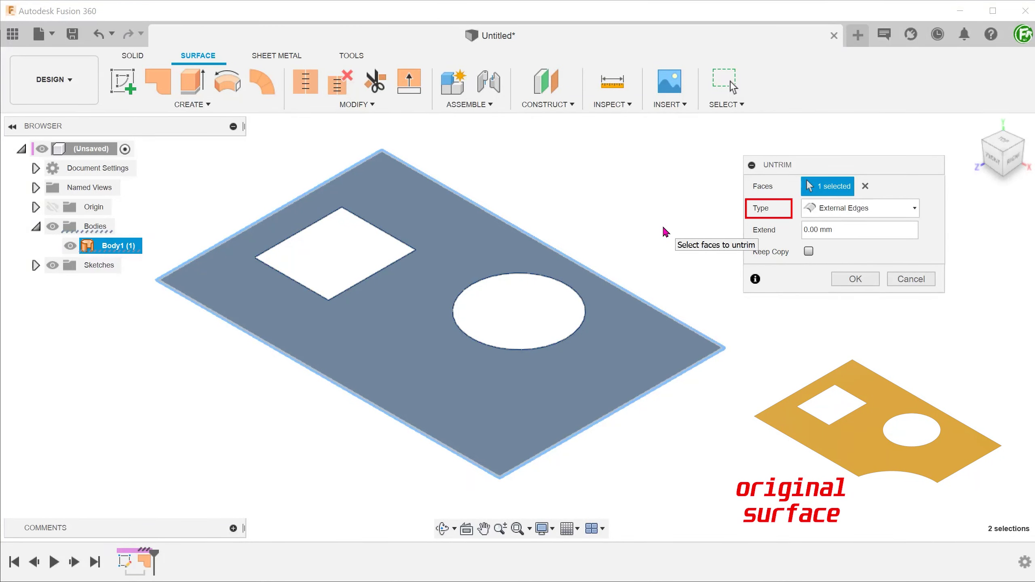
left_click(834, 208)
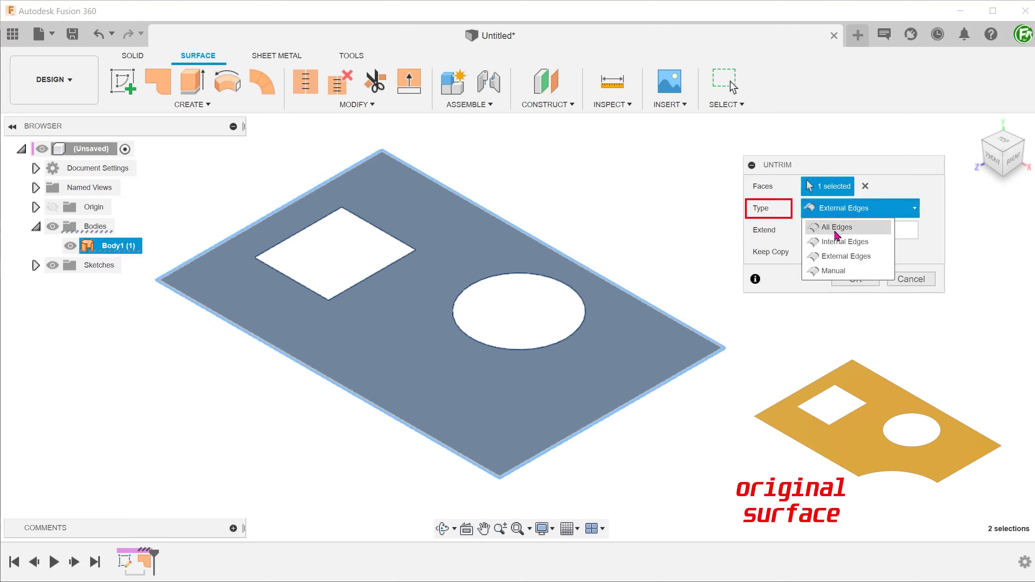
left_click(858, 272)
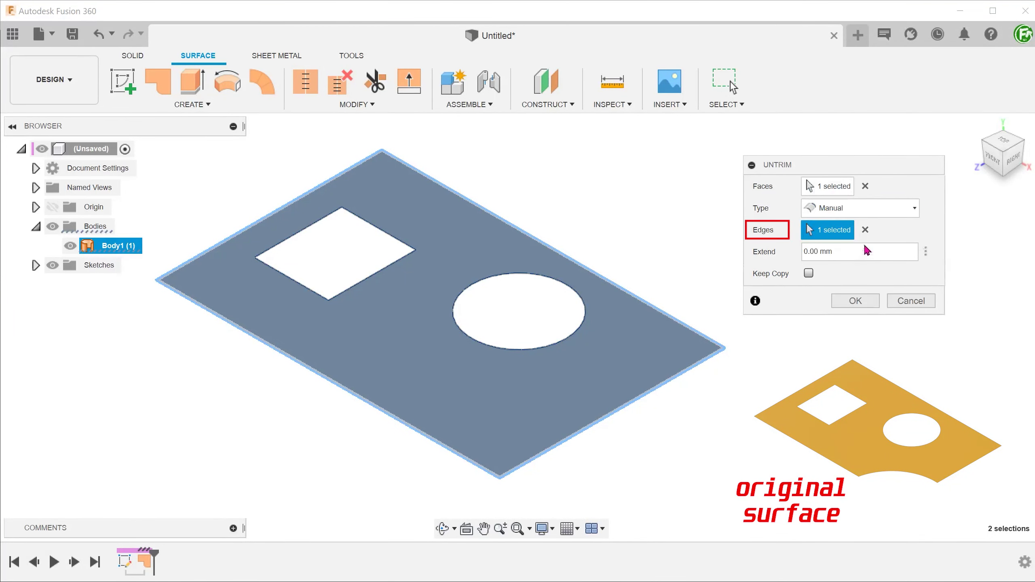
Pick and clear the square, circular and curved outer edges one at a time.
left_click(865, 230)
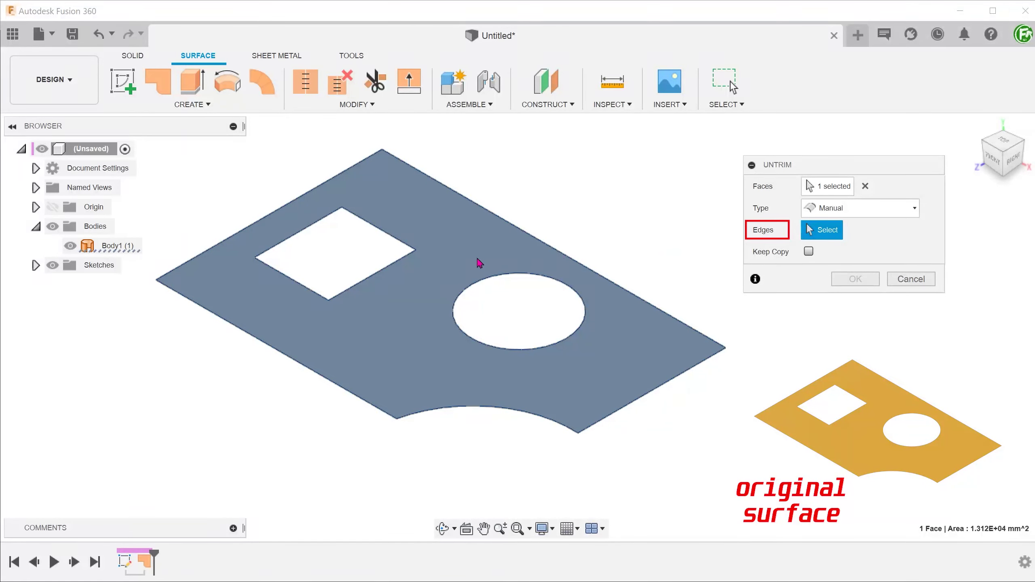
left_click(390, 276)
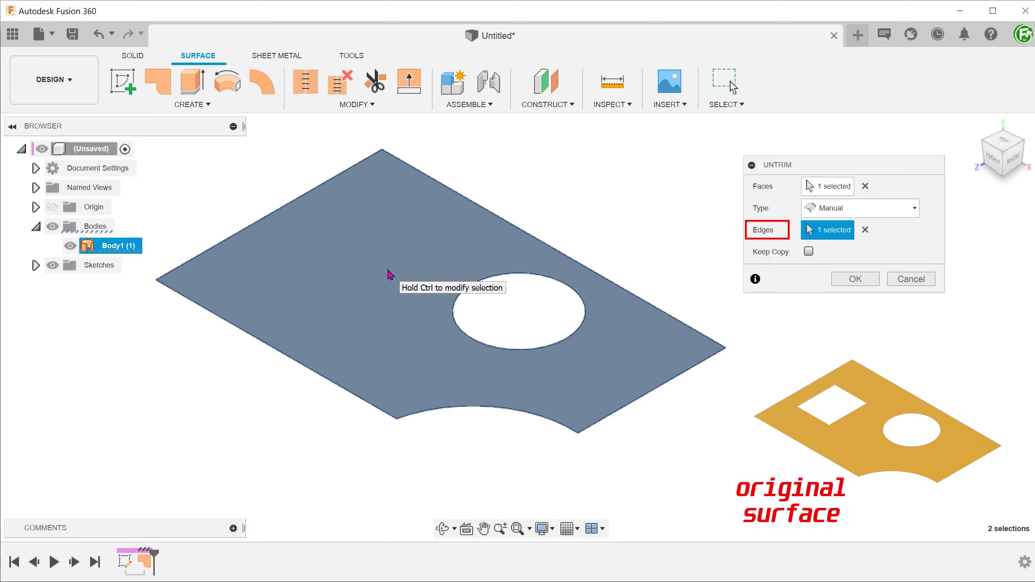
left_click(866, 231)
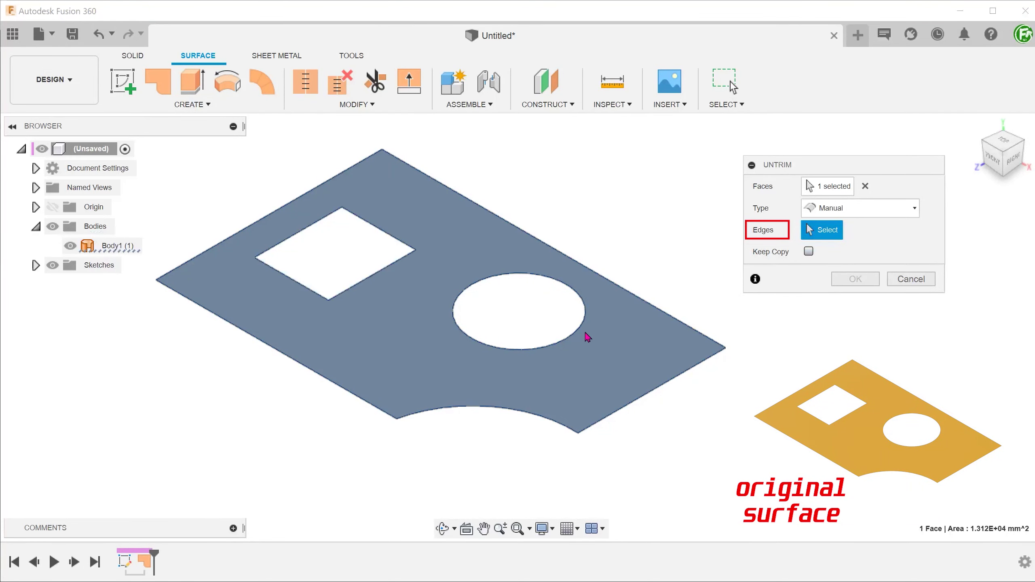
left_click(580, 338)
left_click(865, 230)
left_click(499, 409)
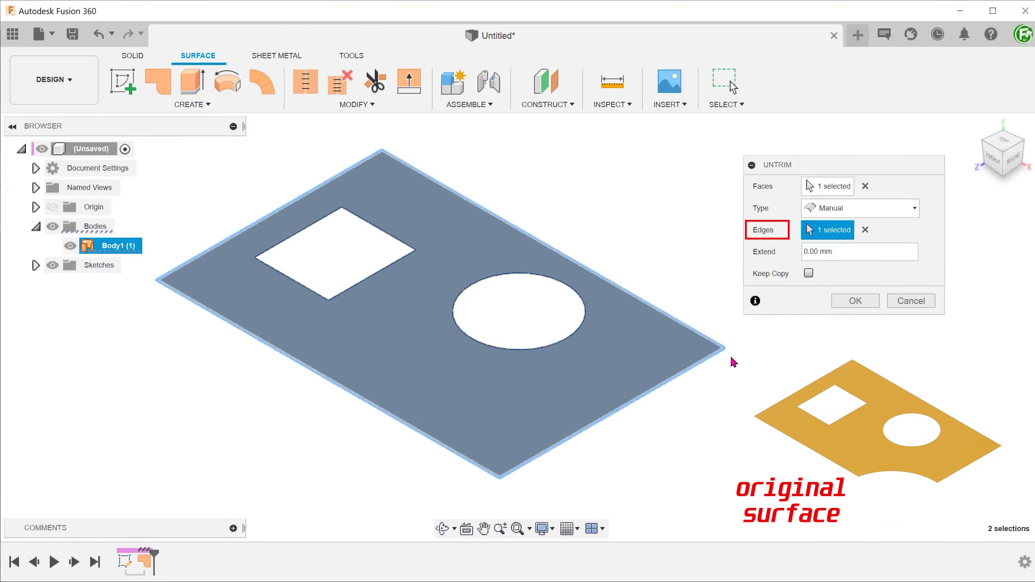
left_click(865, 230)
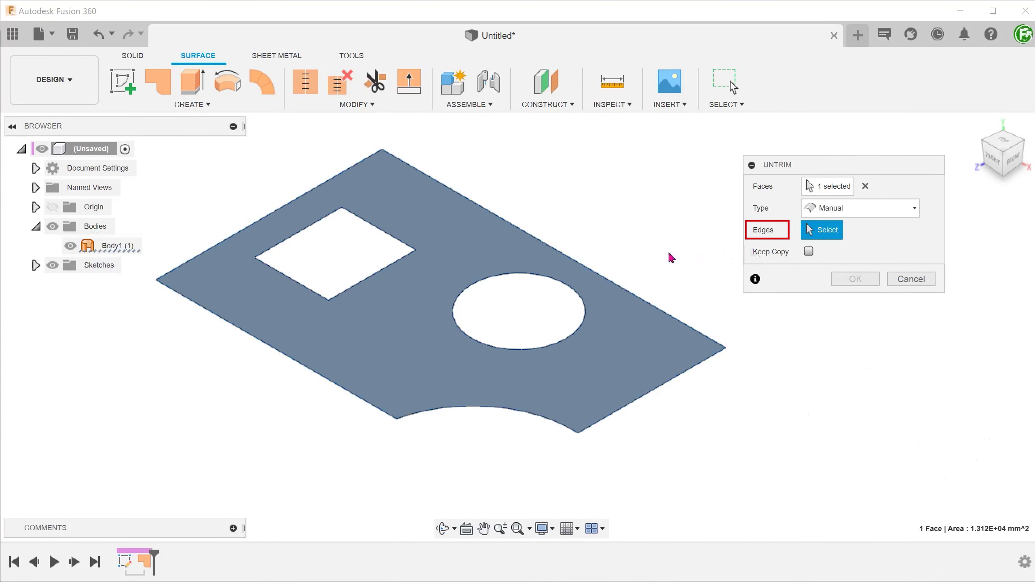
Set the Untrim type to All Edges with an extend distance of 10.
left_click(861, 208)
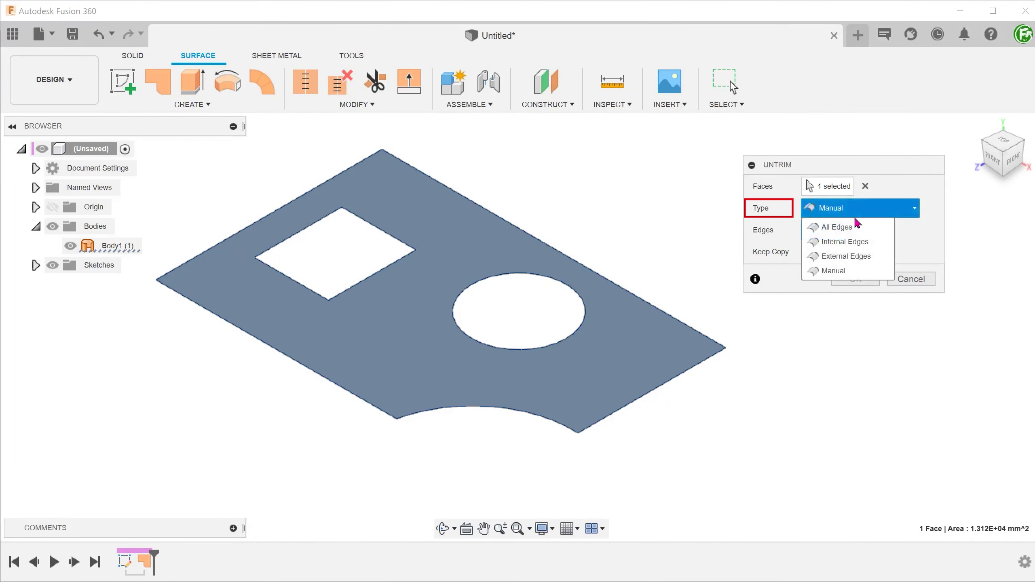
left_click(872, 230)
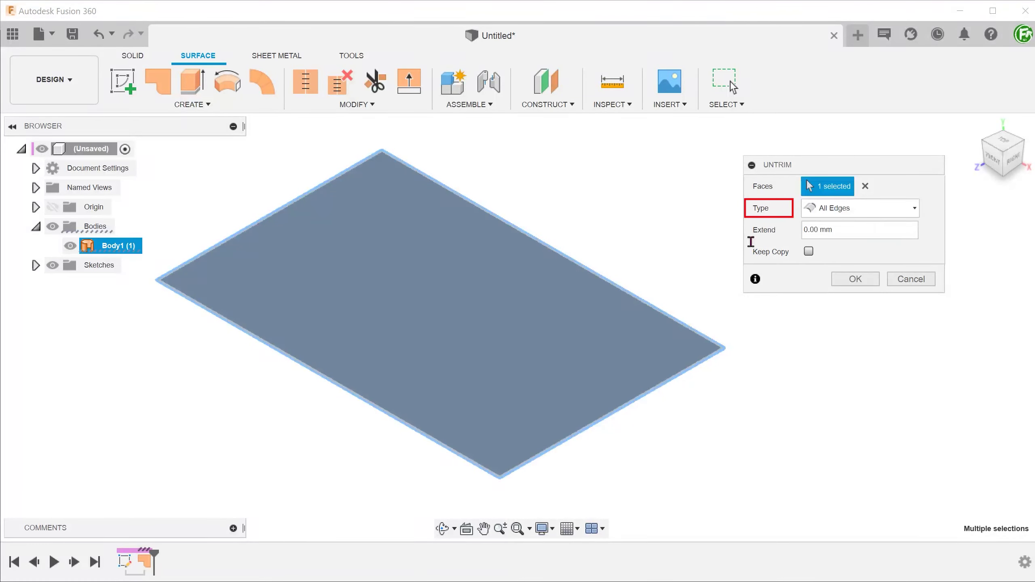
left_click(841, 232)
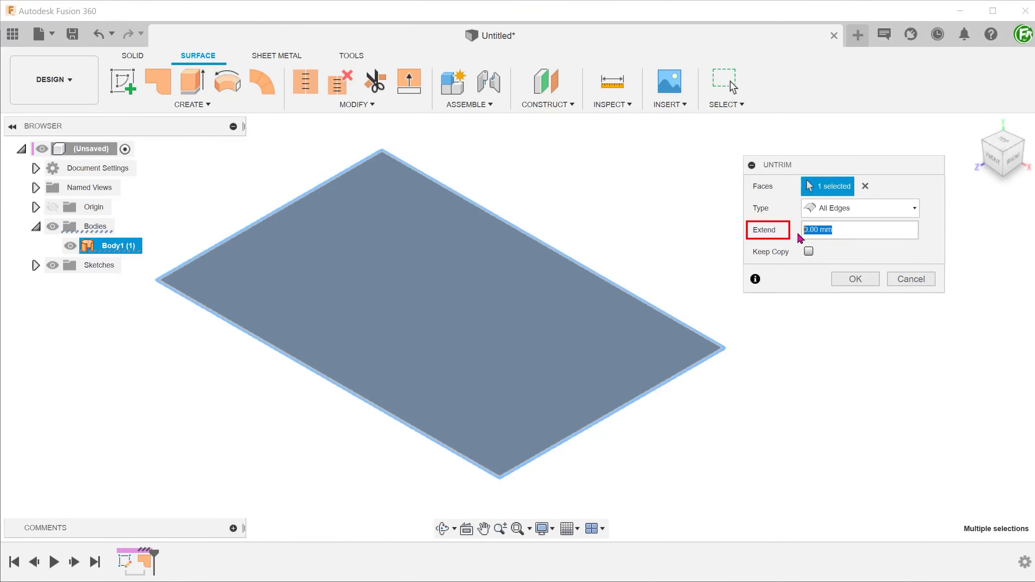
type("10")
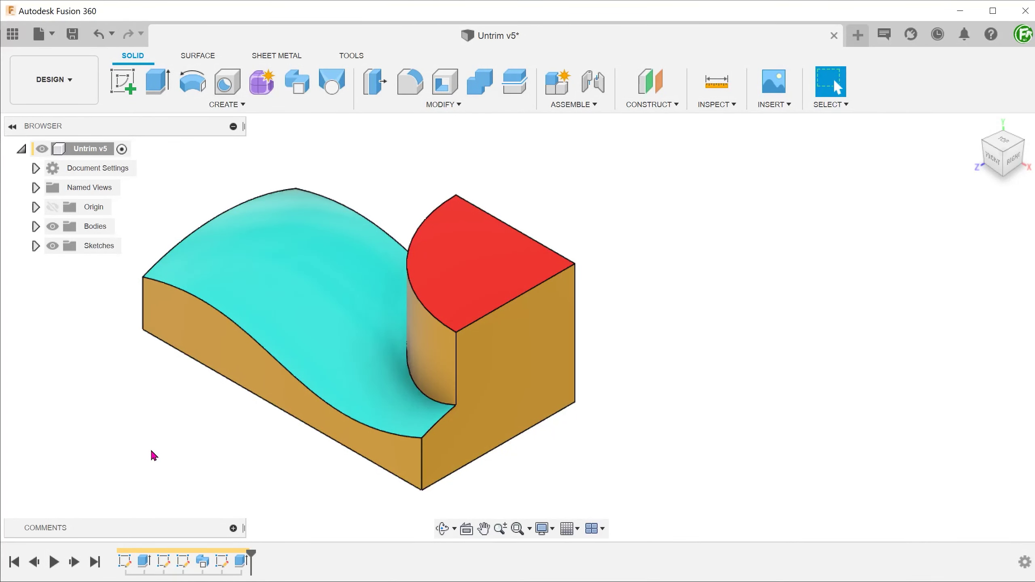
Orbit to a lower front view of the Untrim v5 block and bring up the surface tools.
middle_click_drag(153, 456, 154, 455, "shift")
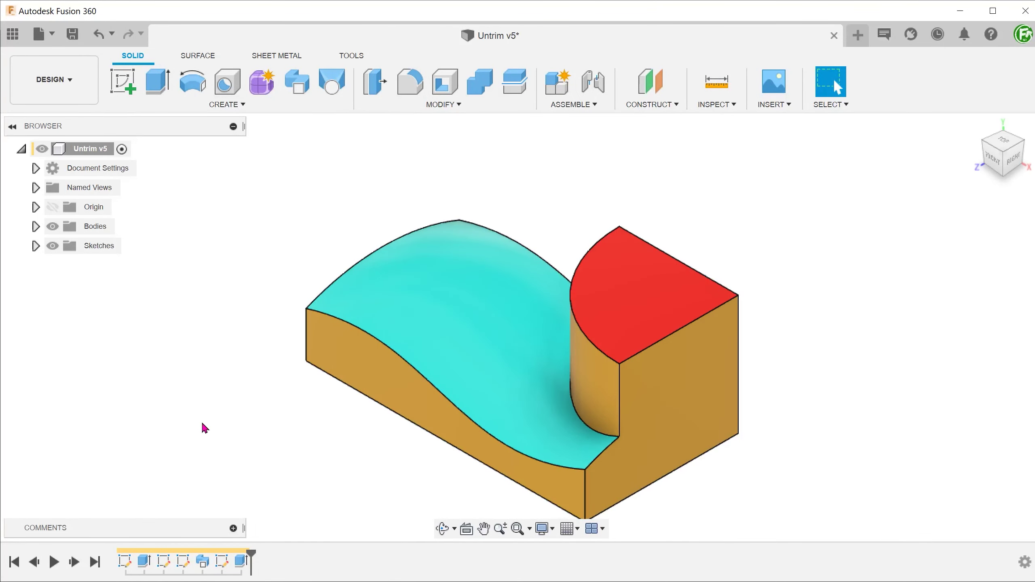
left_click(198, 61)
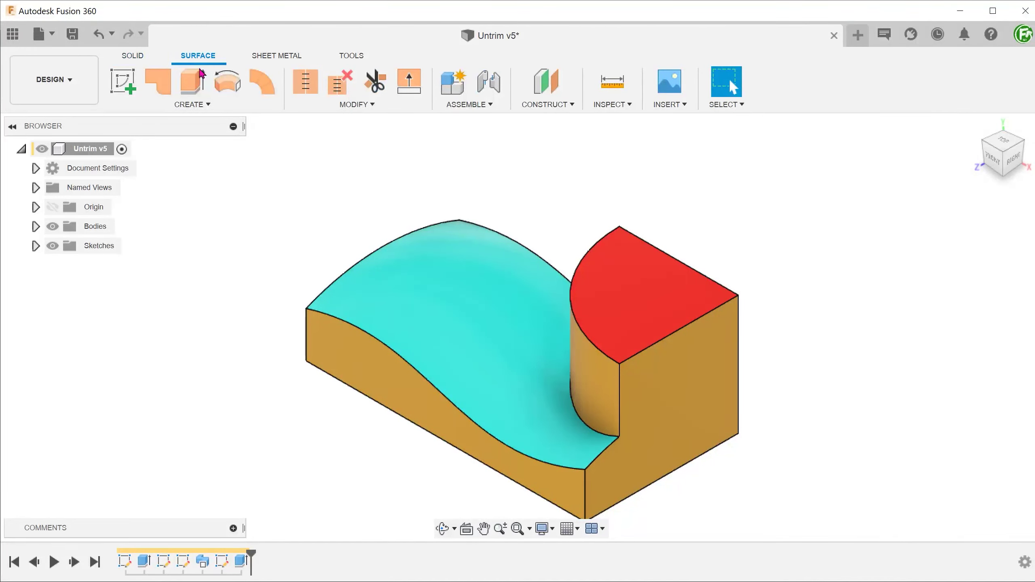
Offset the cyan curved face into a new surface body and hide the solid Body1.
left_click(207, 106)
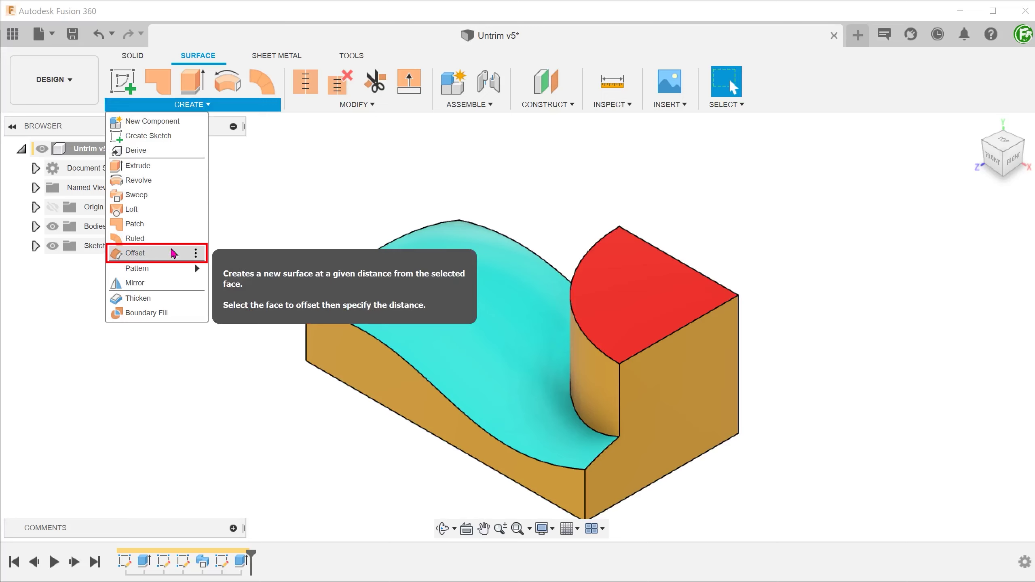
left_click(174, 253)
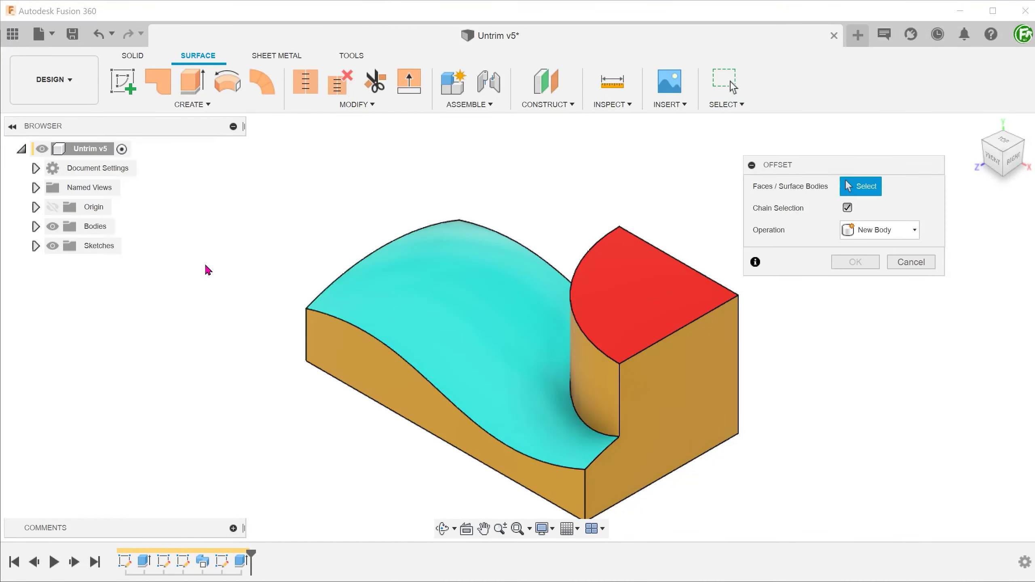
left_click(474, 299)
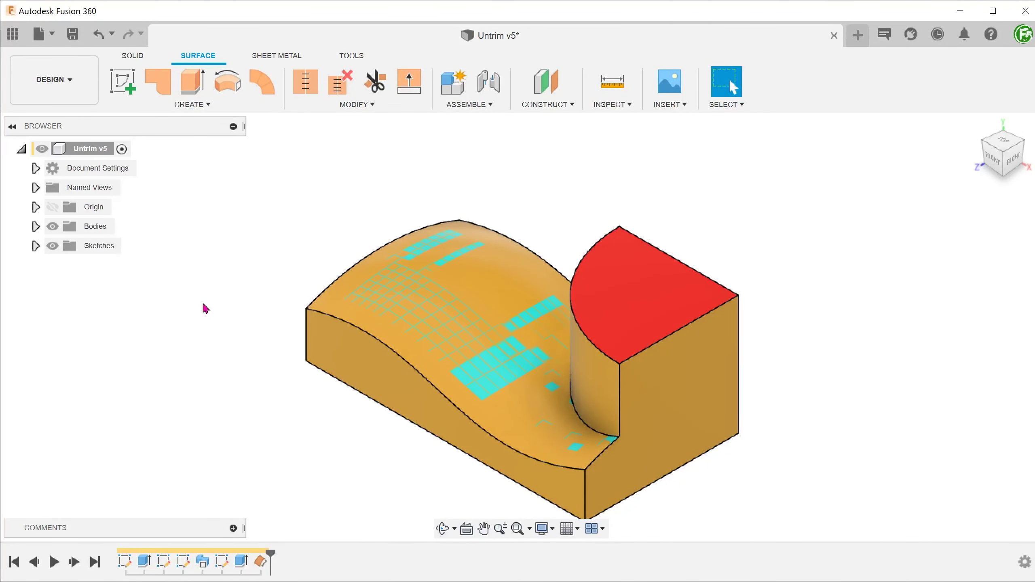
left_click(35, 226)
left_click(69, 246)
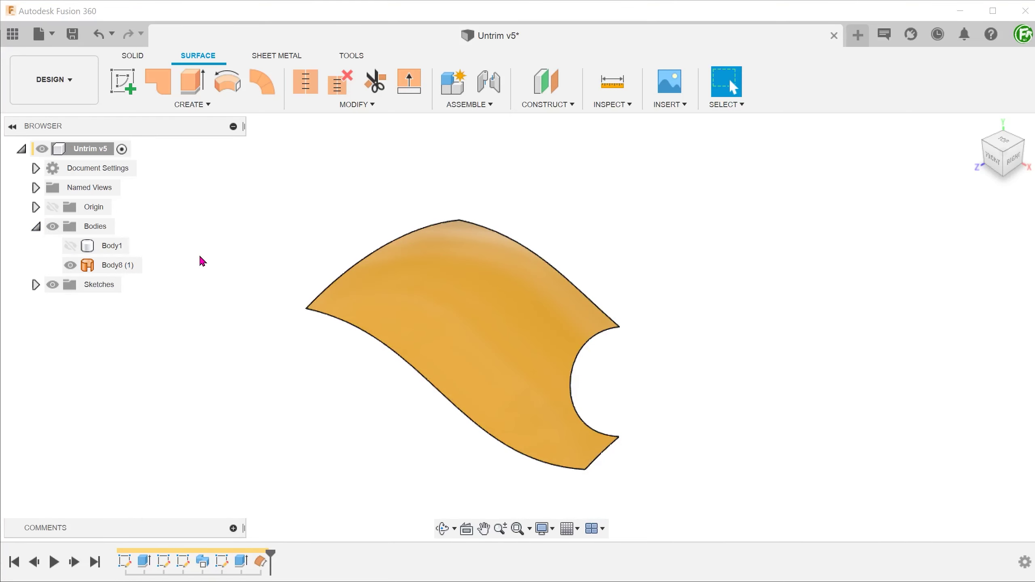
Translate the offset surface body 10 mm up along Y, keeping the solid hidden.
left_click(324, 109)
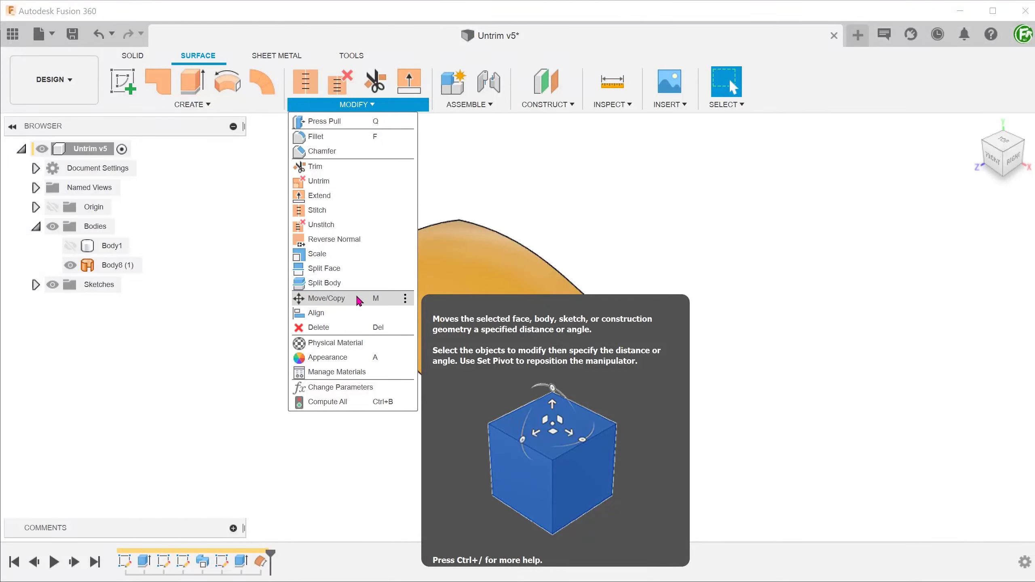
left_click(359, 301)
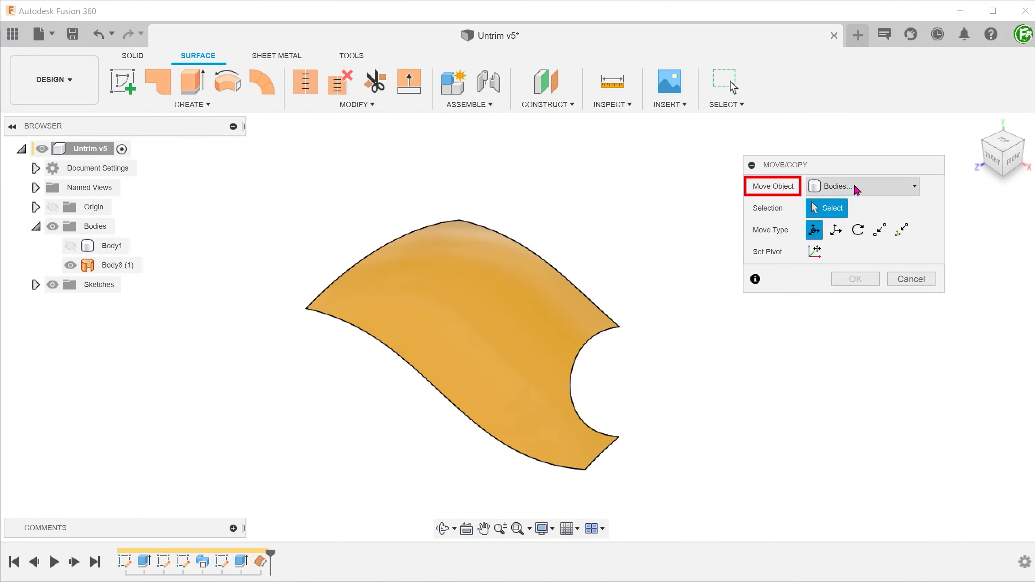
left_click(556, 282)
left_click(518, 304)
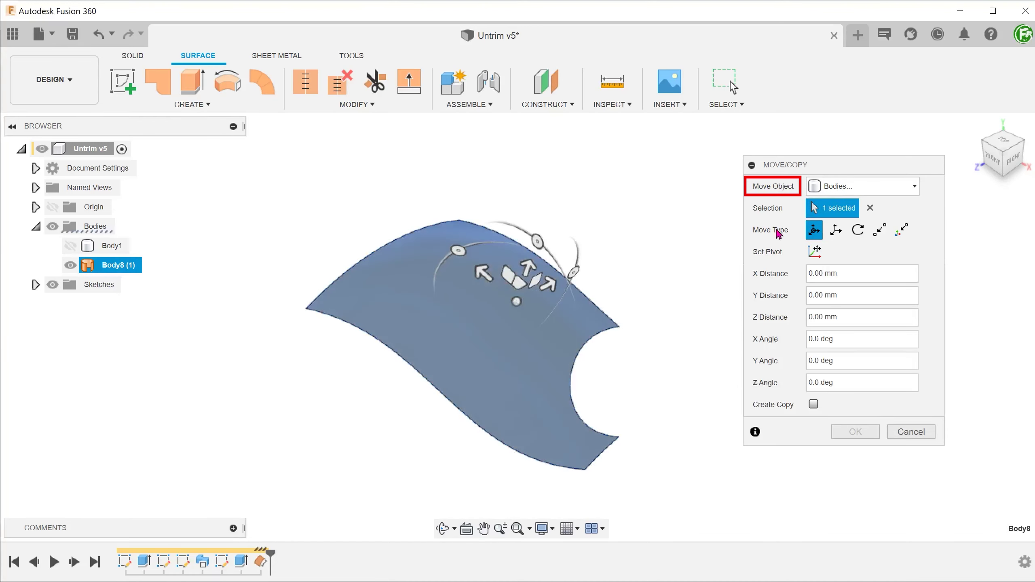
left_click(840, 234)
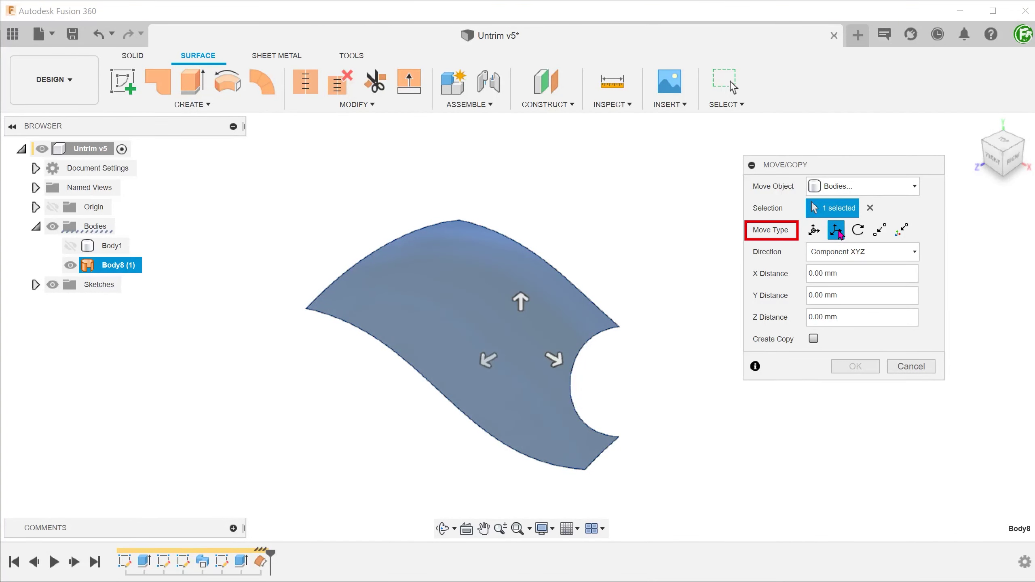
left_click_drag(521, 301, 524, 288)
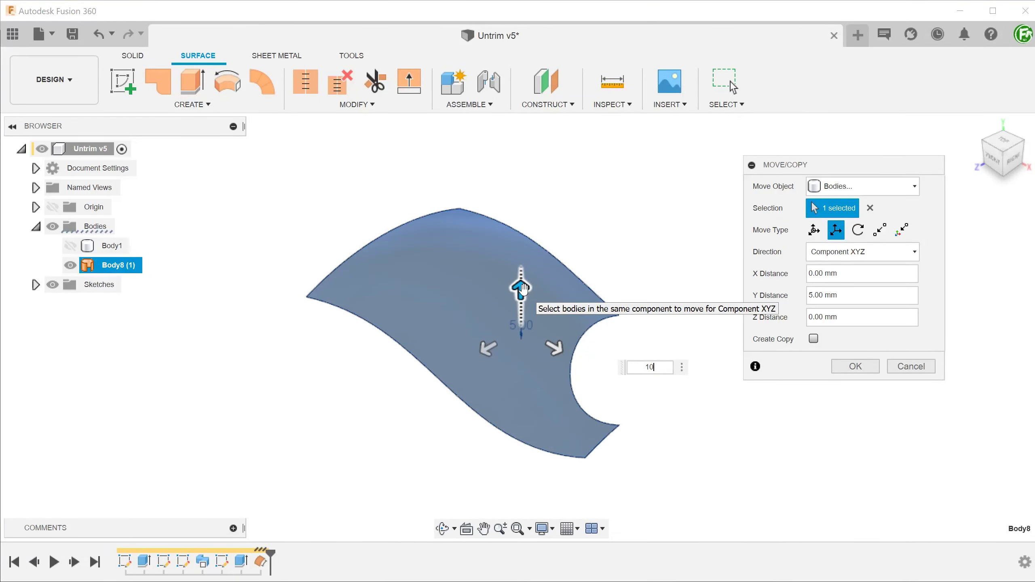
key("Return")
key("Return")
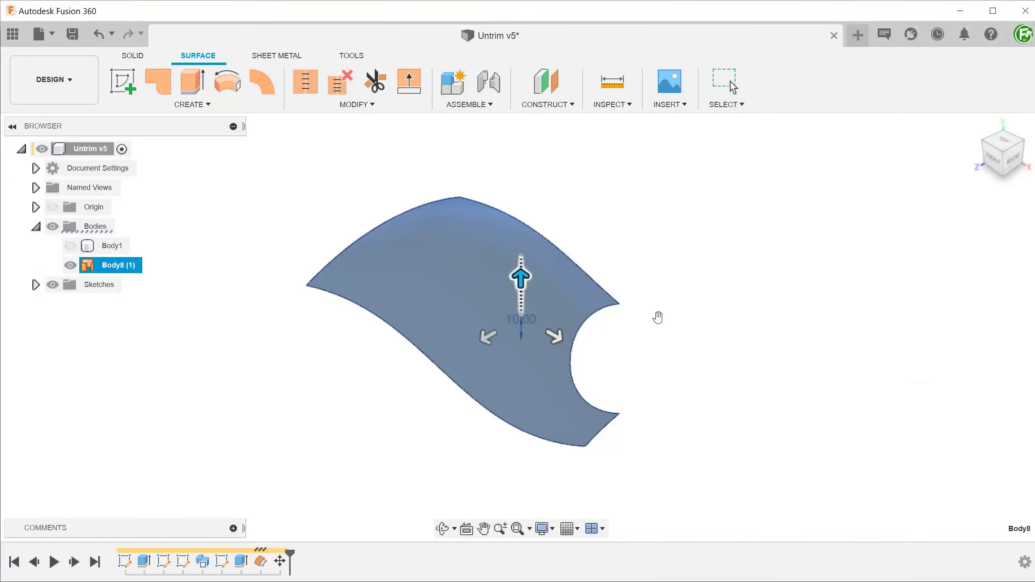
left_click(70, 246)
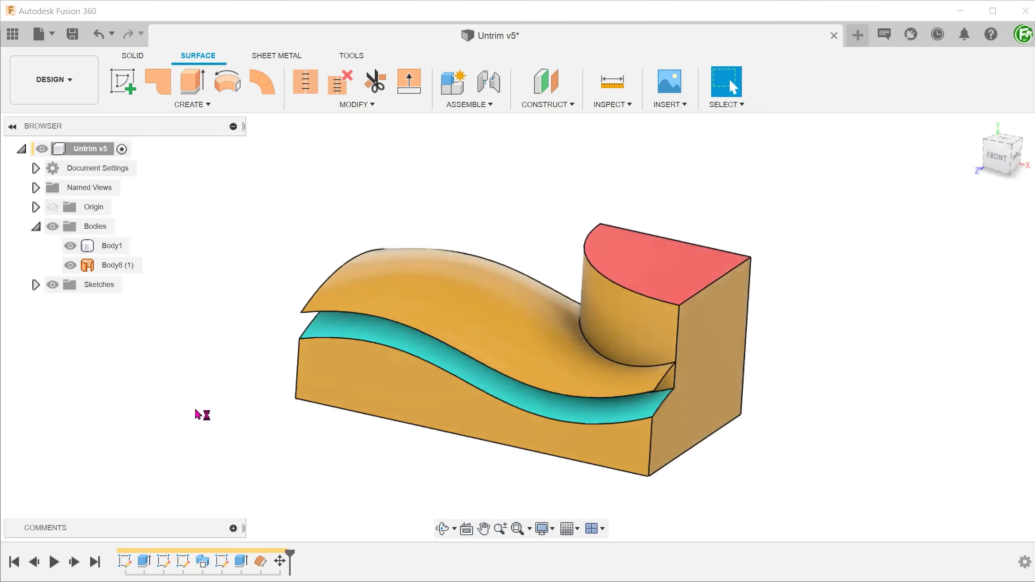
left_click(70, 246)
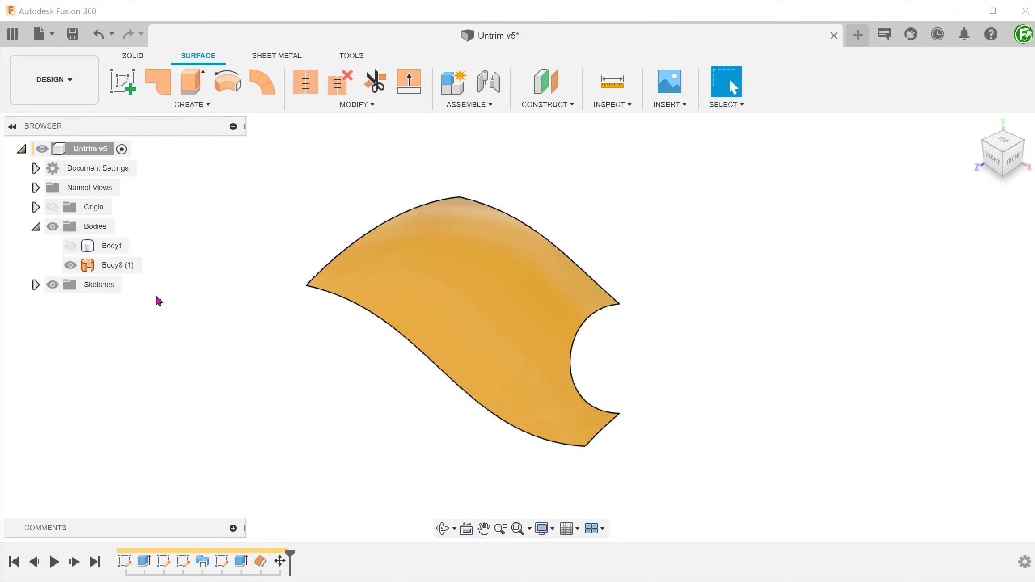
Untrim the raised offset surface into a full sheet and show the solid block again.
left_click(339, 106)
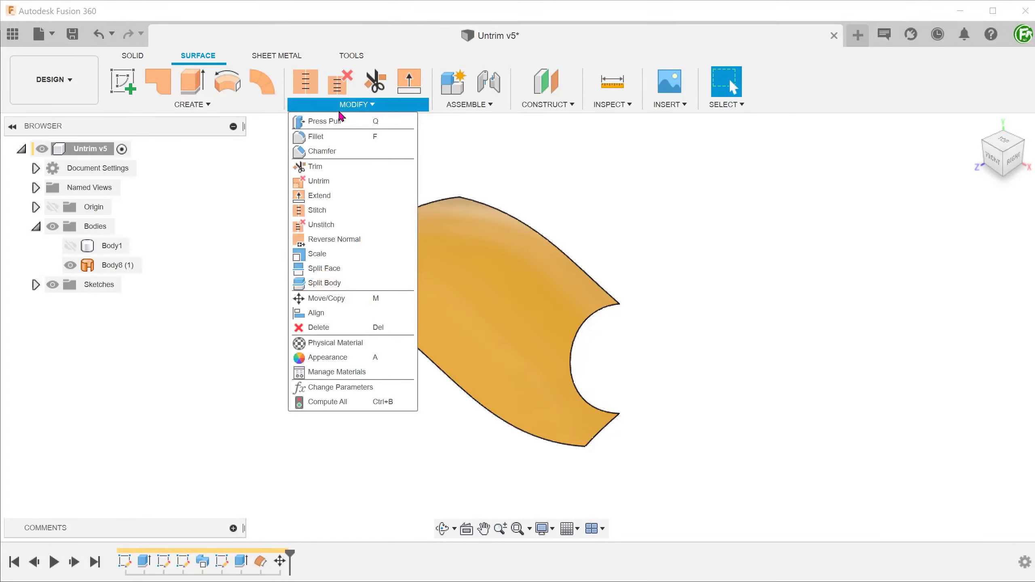
left_click(354, 183)
left_click(463, 267)
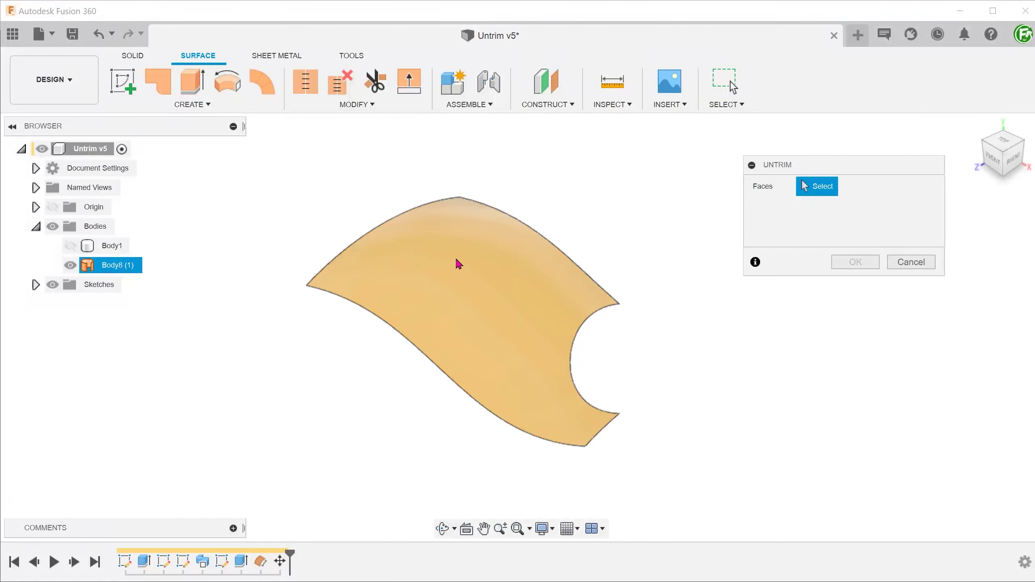
middle_click_drag(316, 370, 273, 396, "shift")
left_click(855, 279)
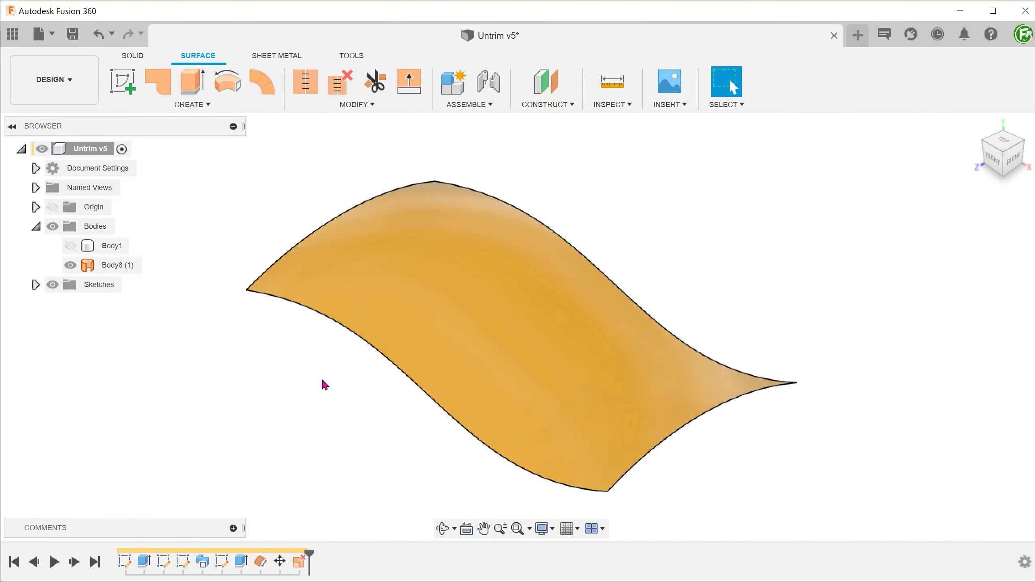
left_click(70, 246)
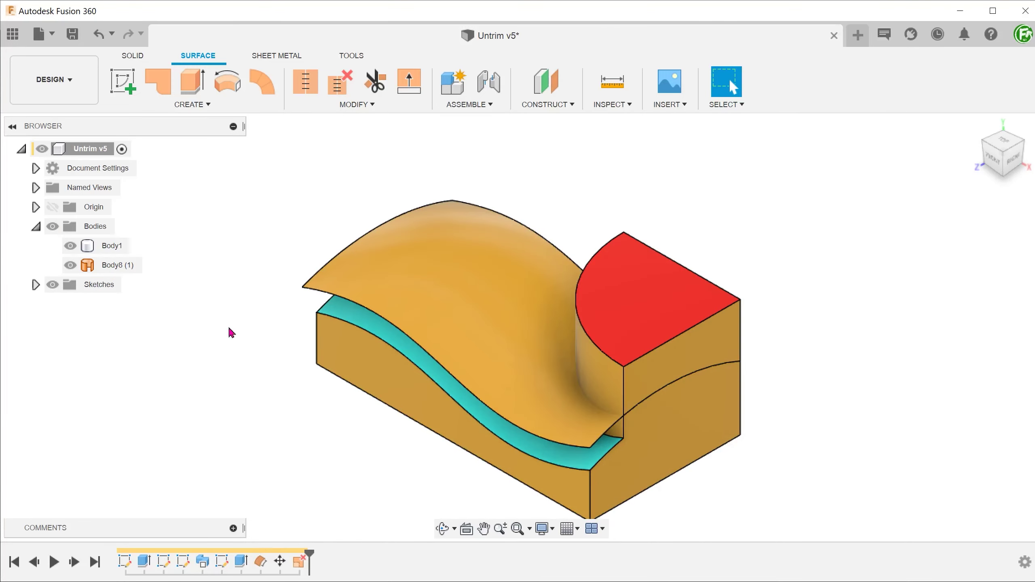
Replace the block's red top face with the raised curved surface, then hide that surface.
left_click(138, 57)
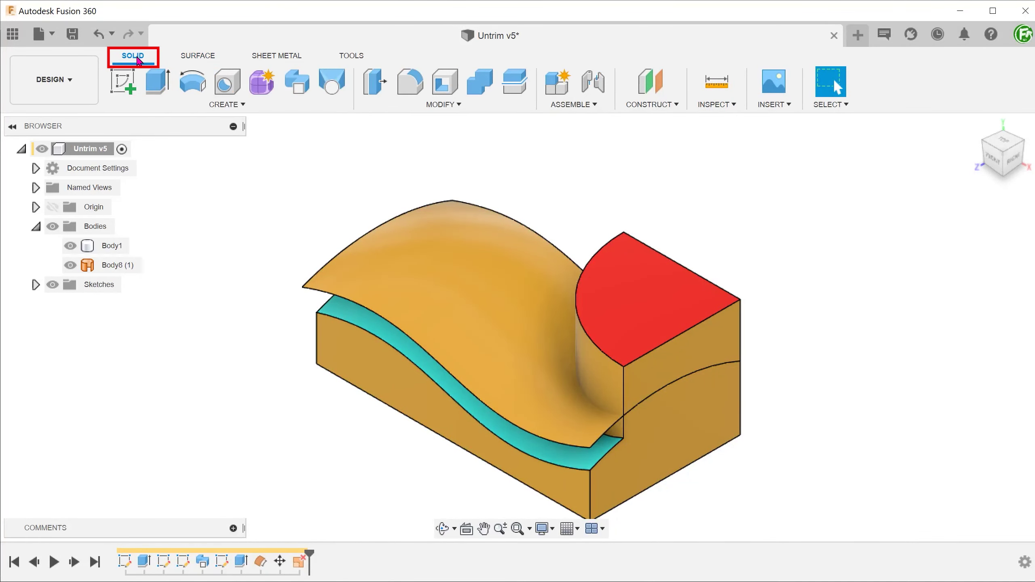
left_click(401, 107)
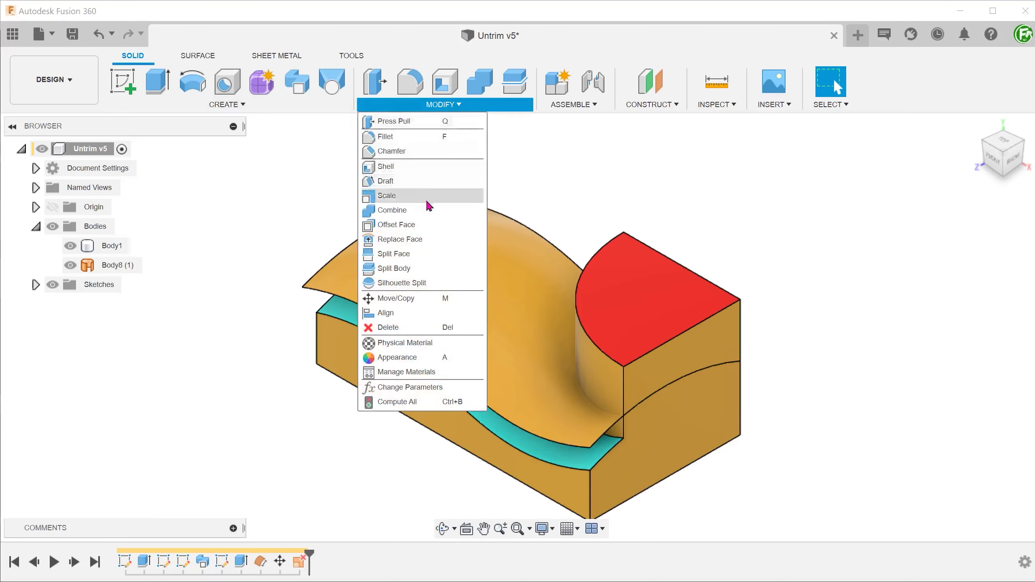
left_click(443, 240)
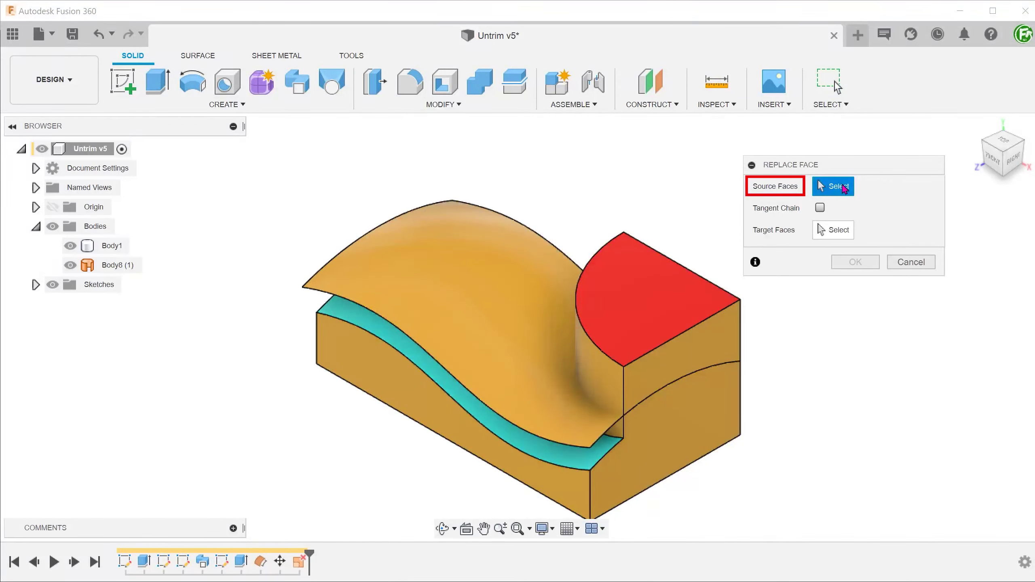
left_click(664, 290)
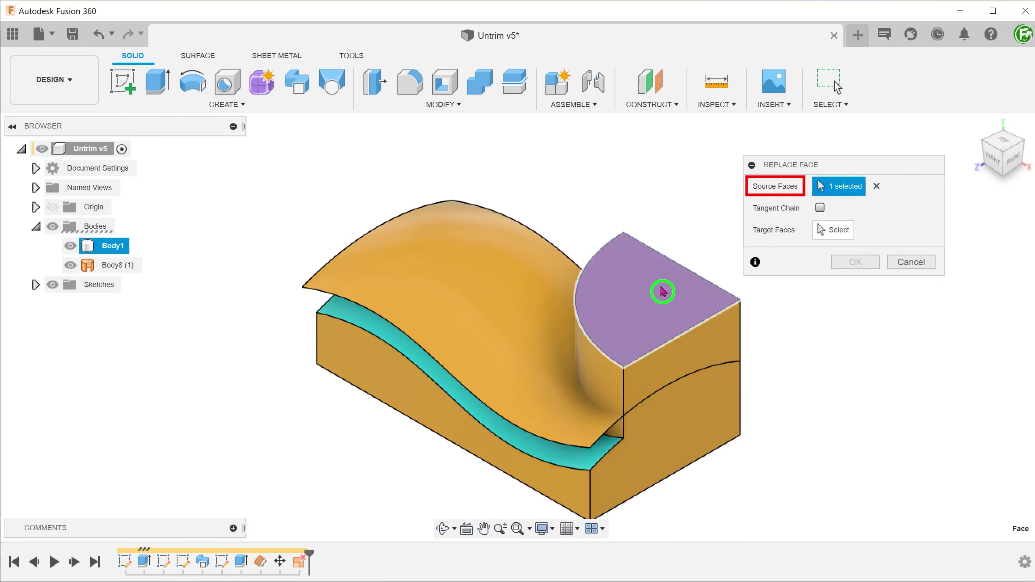
left_click(834, 231)
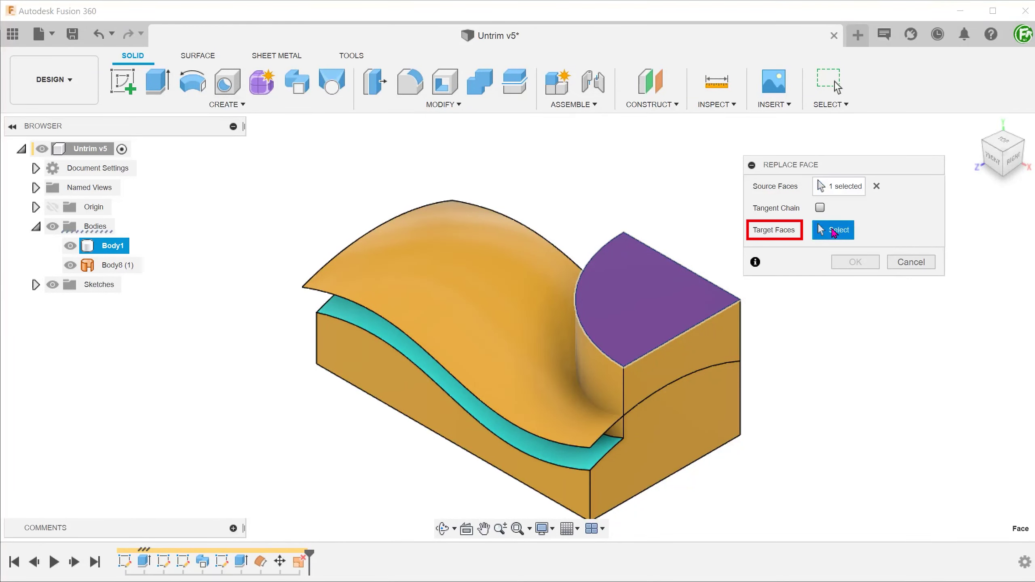
left_click(490, 298)
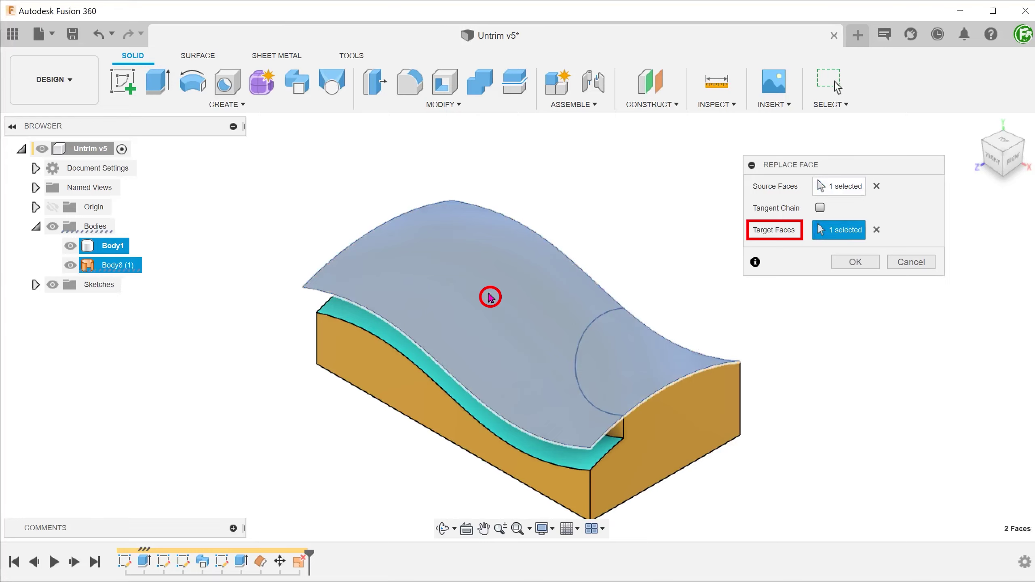
left_click(848, 262)
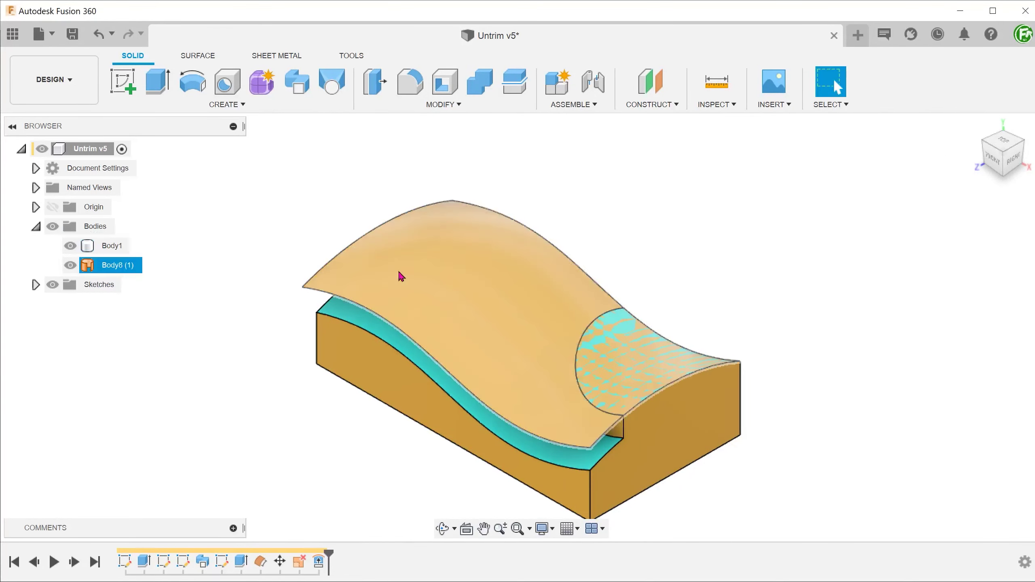
left_click(70, 265)
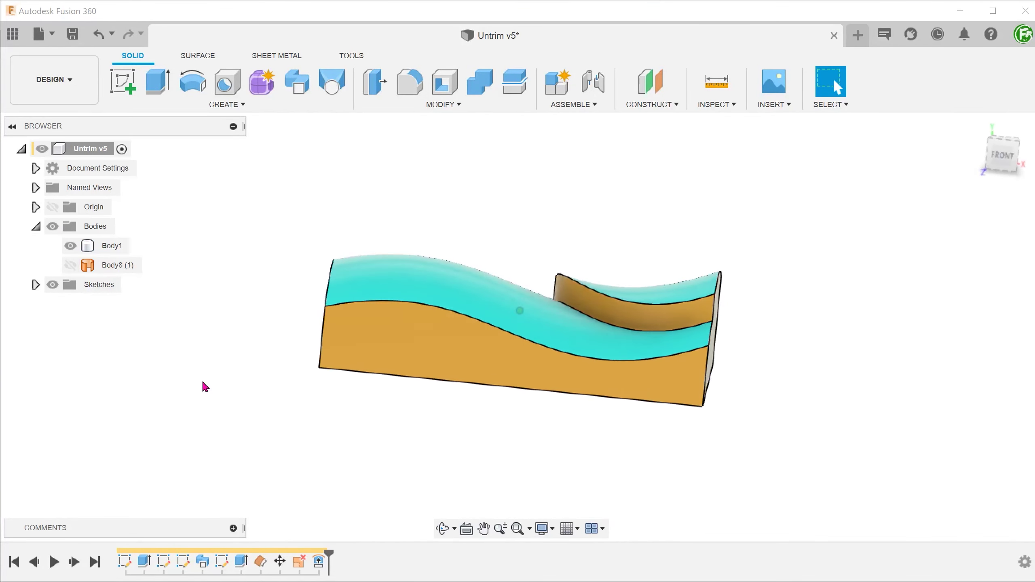